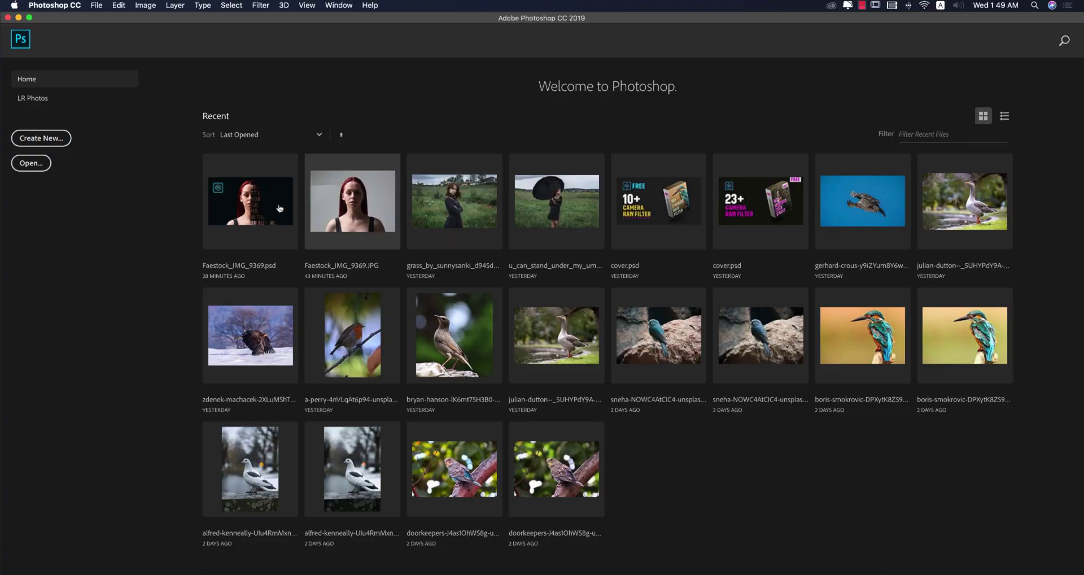
Step: Open Faestock_IMG_9369.JPG and duplicate its background layer to Layer 1
left_click(254, 204)
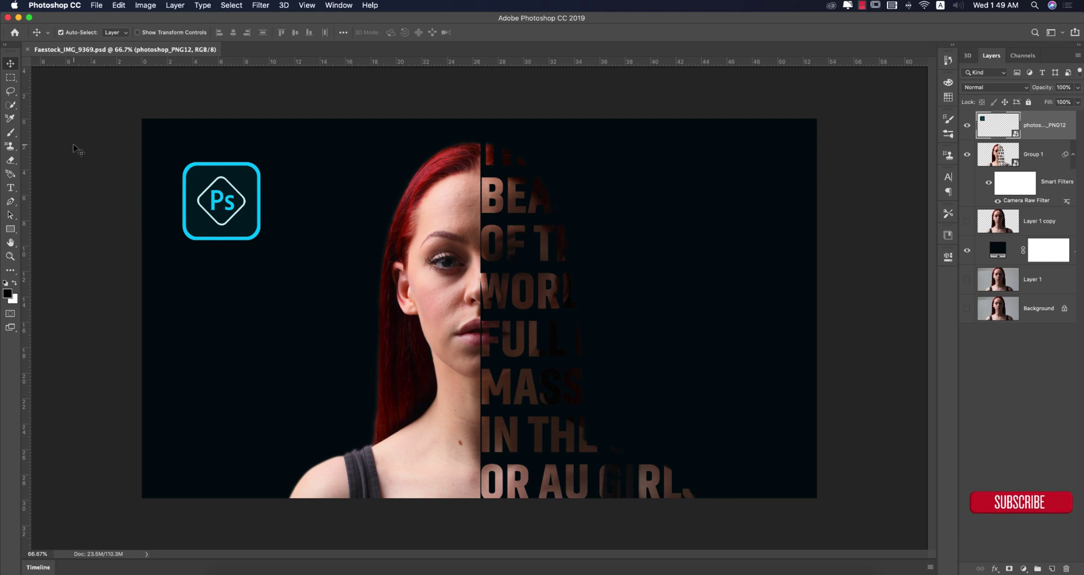
left_click(15, 33)
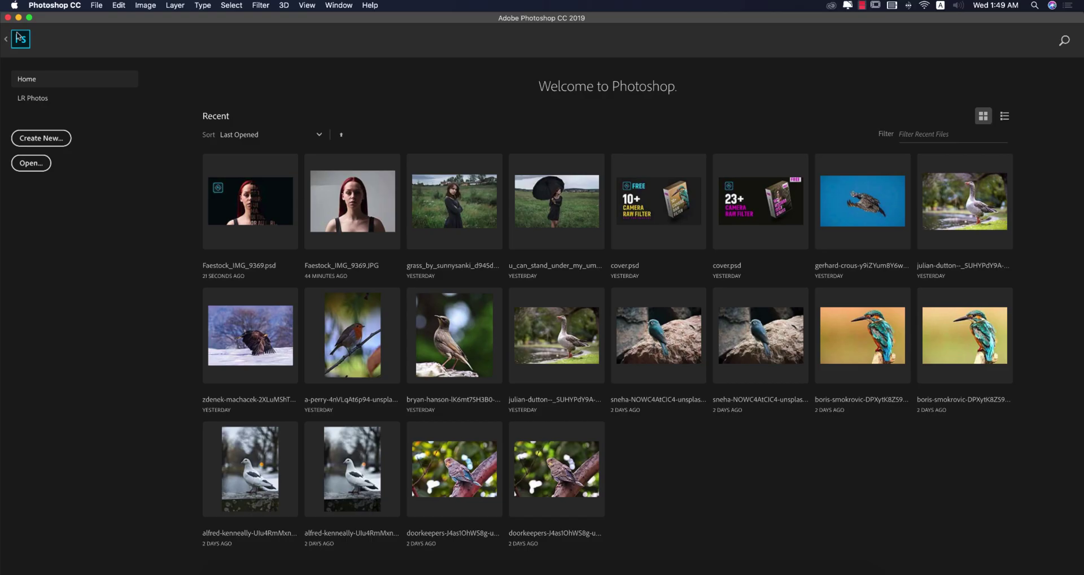
left_click(335, 203)
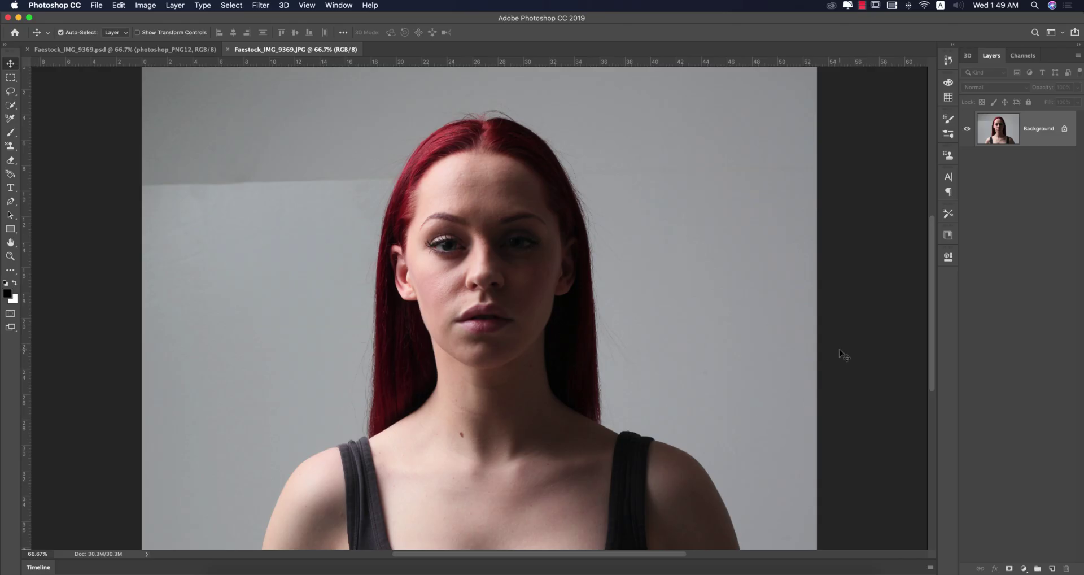
key("super+j")
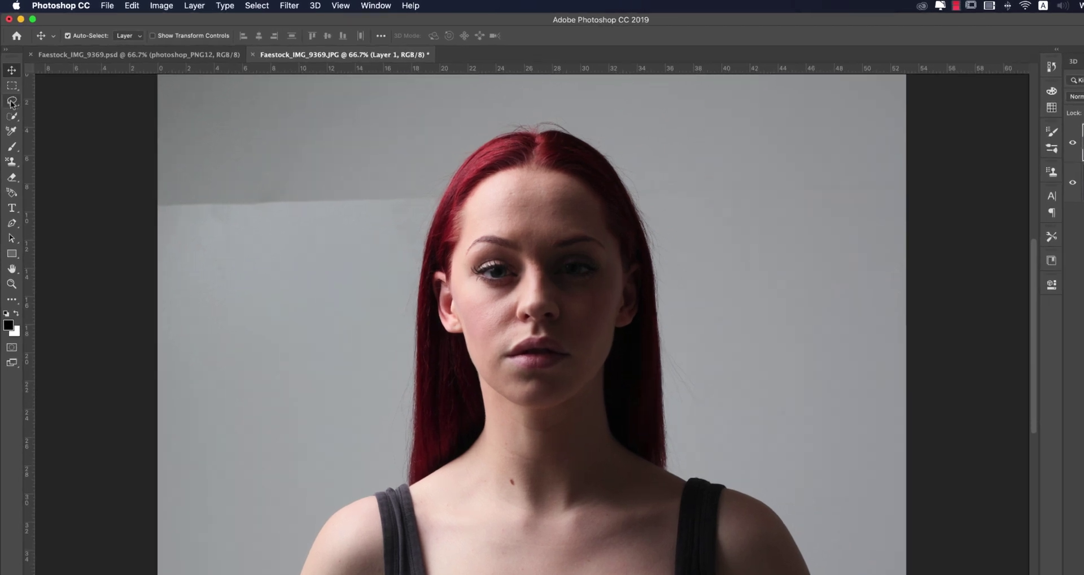
Step: Quick-select the woman's shoulders, chin, head and top hair strands
left_click(11, 116)
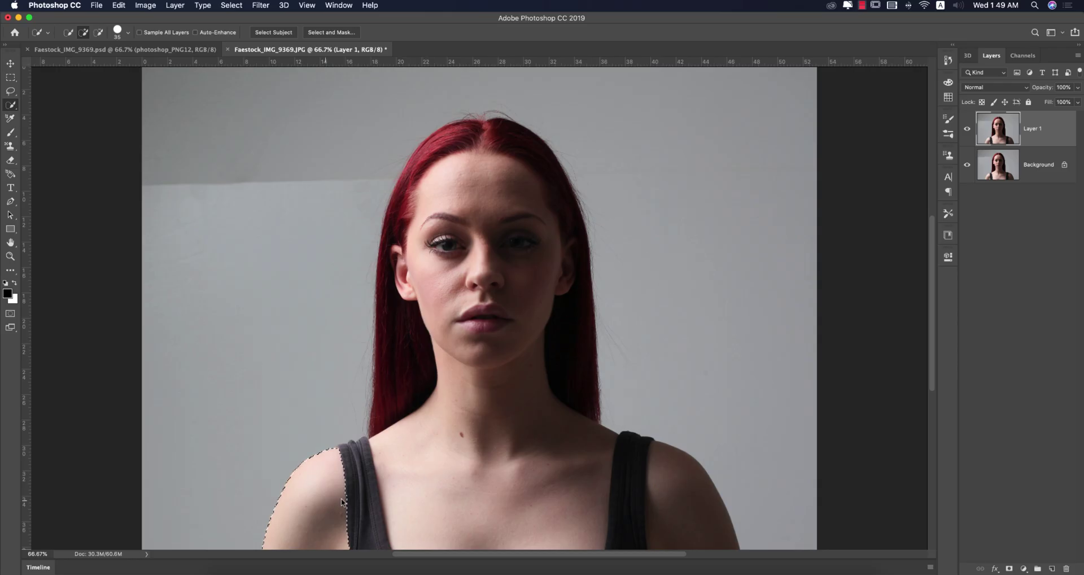
mouse_move(344, 502)
left_mouse_down()
mouse_move(560, 510)
mouse_move(658, 529)
left_mouse_up()
left_click_drag(405, 357, 457, 169)
scroll(456, 107, "up", 10)
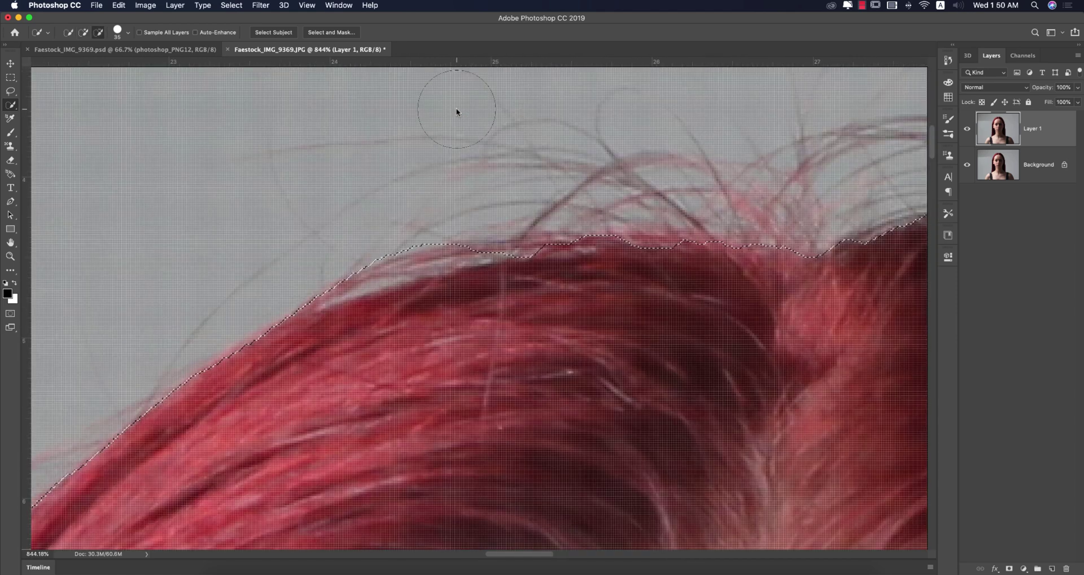
scroll(455, 109, "down", 6)
scroll(456, 112, "up", 1)
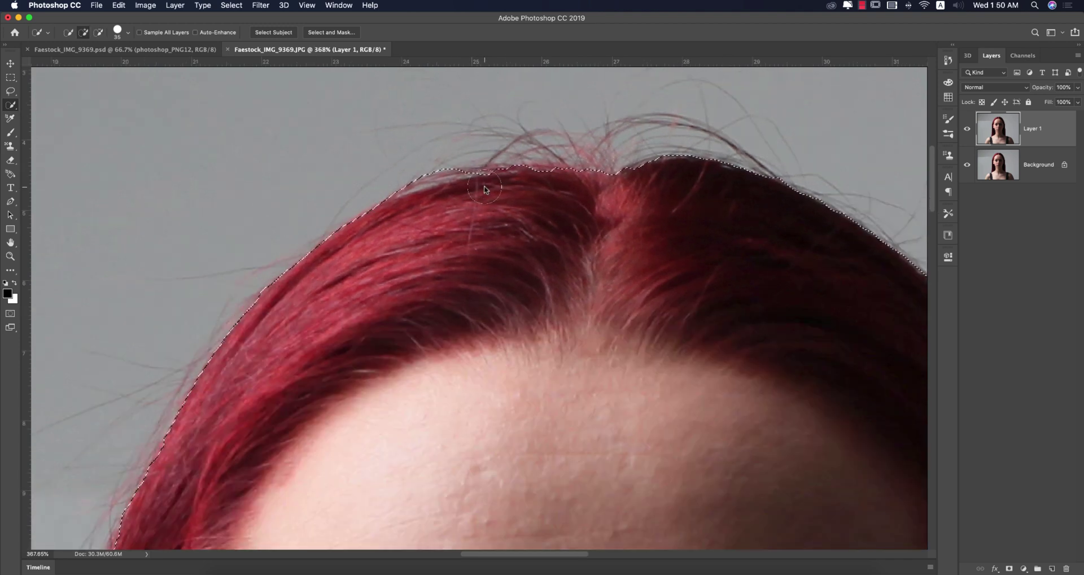
mouse_move(484, 190)
left_mouse_down()
mouse_move(583, 199)
mouse_move(542, 184)
mouse_move(526, 187)
mouse_move(571, 201)
left_mouse_up()
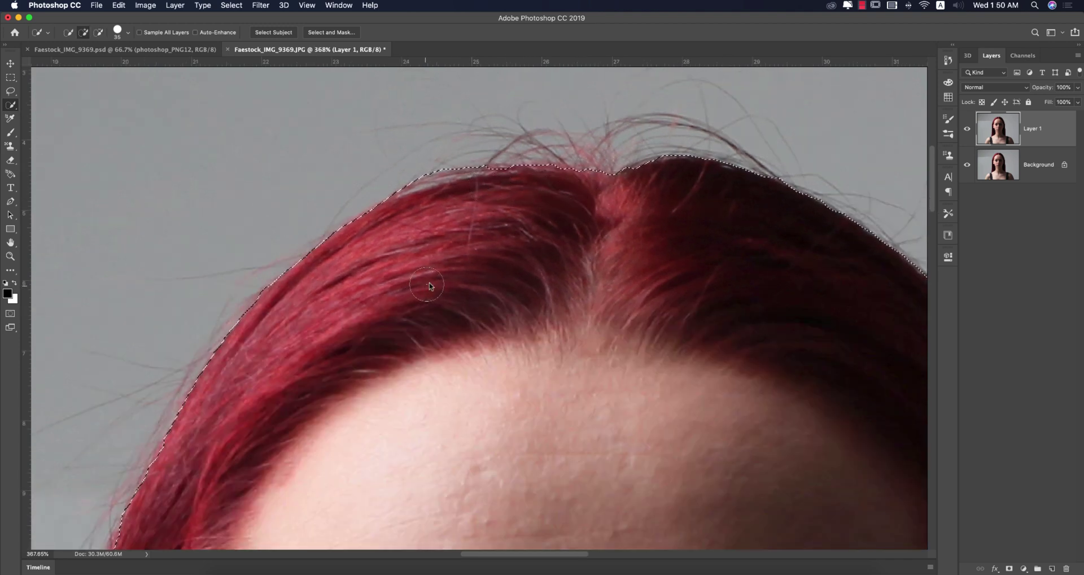
Step: In Select and Mask, set Smooth 14 and Shift Edge -32%, with High Quality Preview off
scroll(435, 284, "down", 5)
left_click(231, 5)
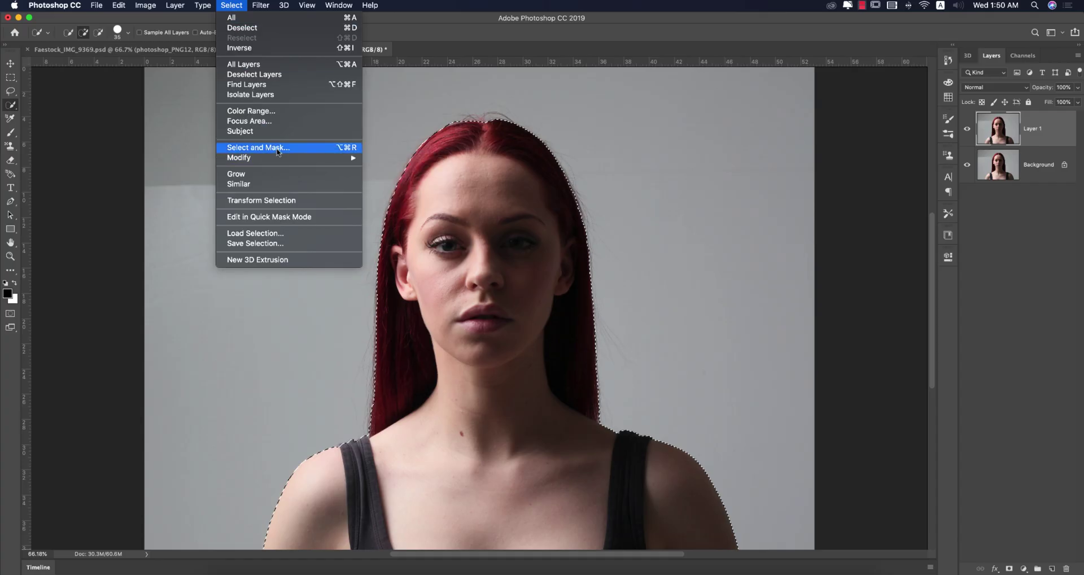
left_click(517, 294)
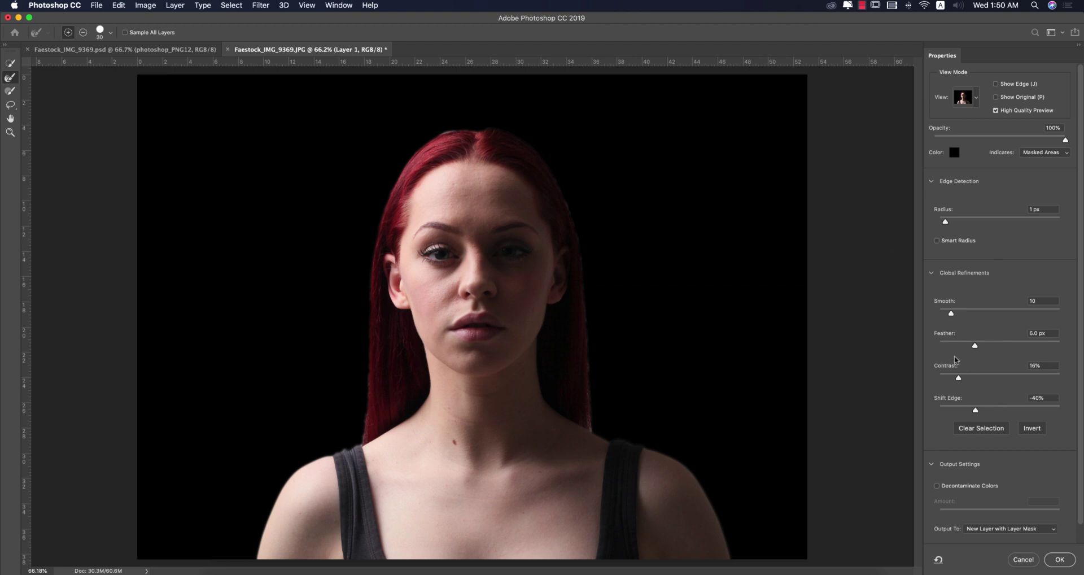
left_click_drag(953, 317, 953, 313)
left_click(947, 222)
left_click_drag(977, 412, 978, 411)
scroll(360, 446, "up", 1)
scroll(360, 447, "up", 5)
scroll(362, 443, "down", 4)
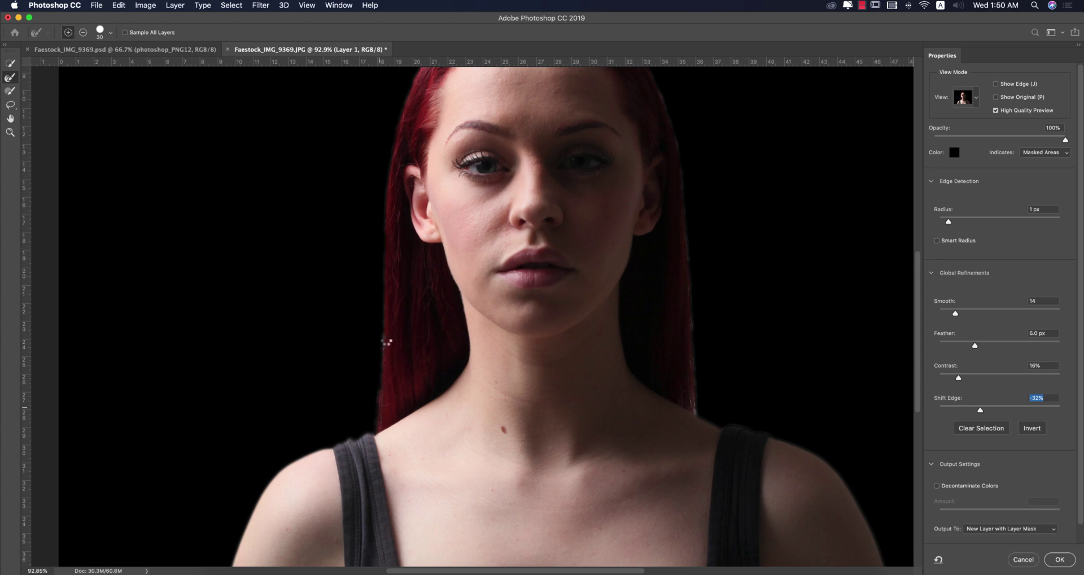
scroll(385, 333, "down", 1)
scroll(586, 234, "up", 1)
left_click(995, 111)
Step: Set the Select and Mask overlay colour to black and fit the image on screen
left_click(958, 155)
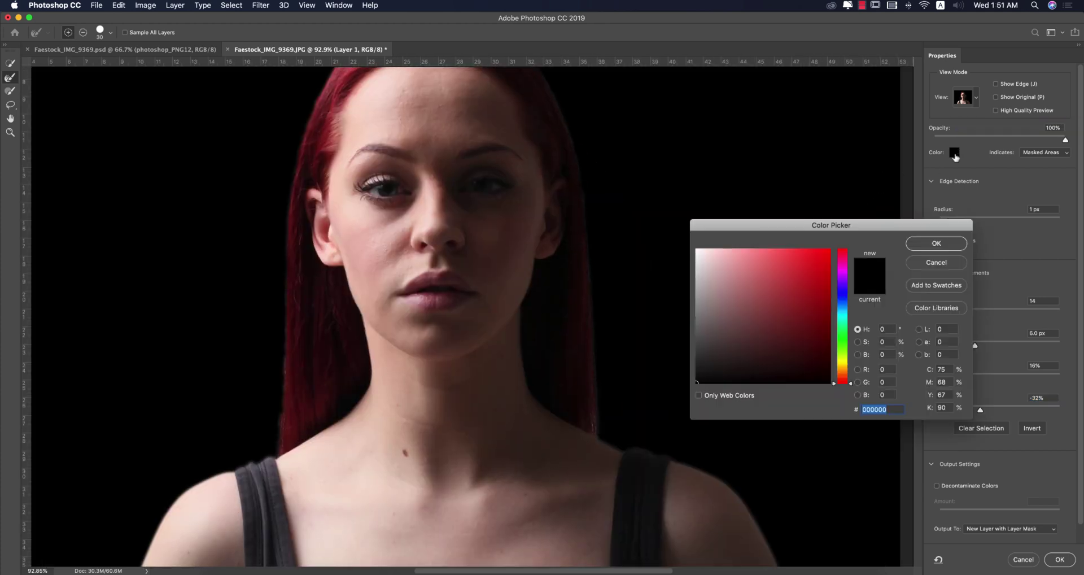
left_click(743, 312)
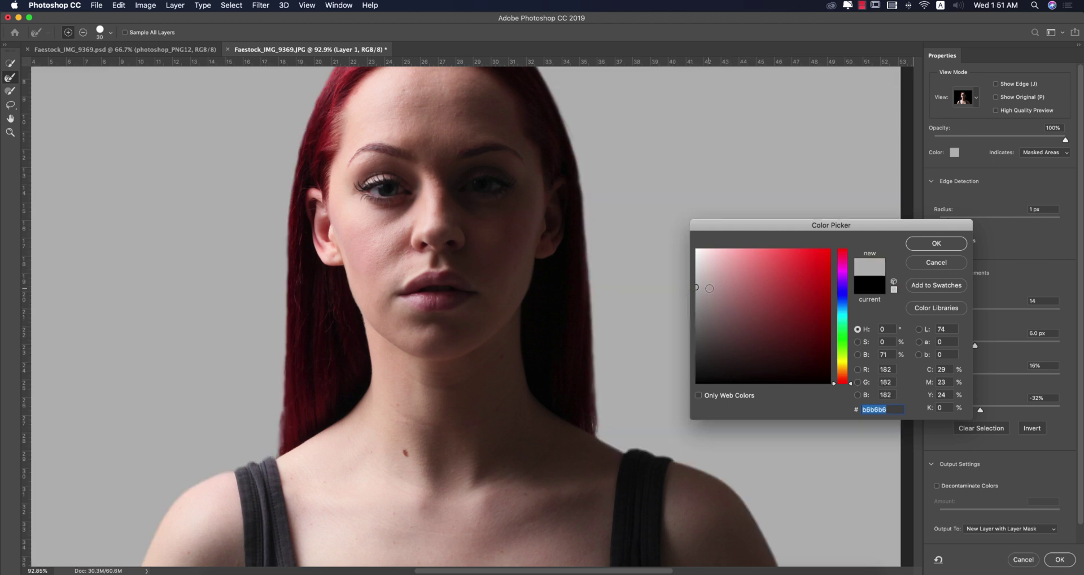
left_click_drag(715, 356, 690, 390)
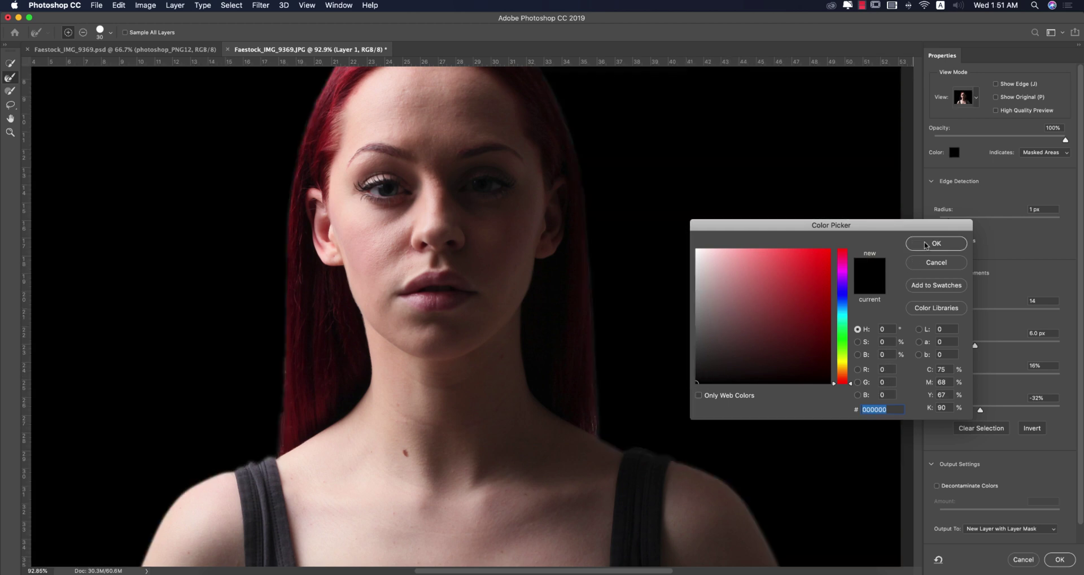
left_click(936, 243)
key("super+0")
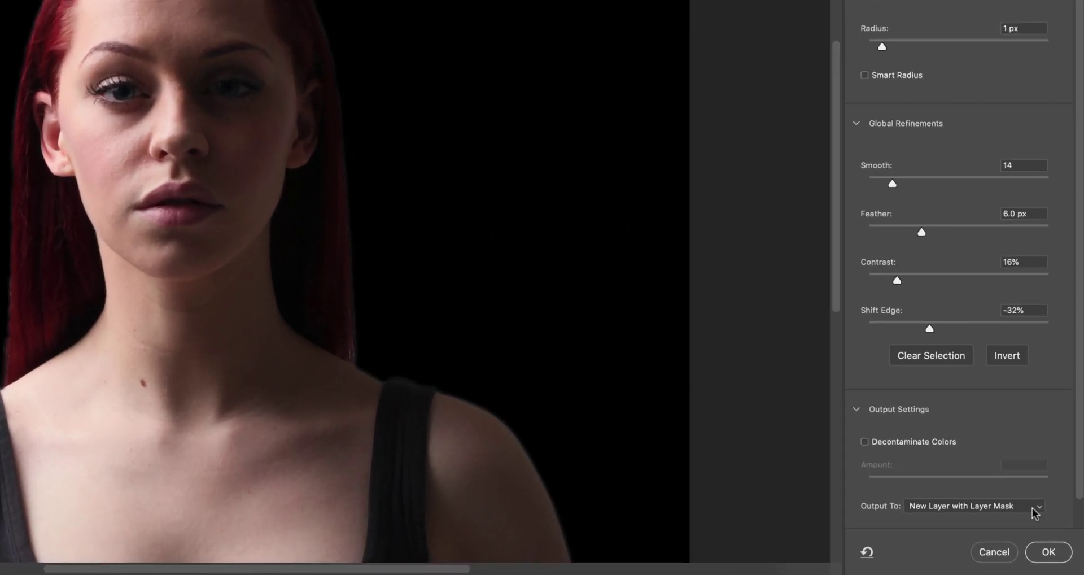
Step: Output to New Layer with Layer Mask, with Decontaminate Colors turned on
left_click(1048, 528)
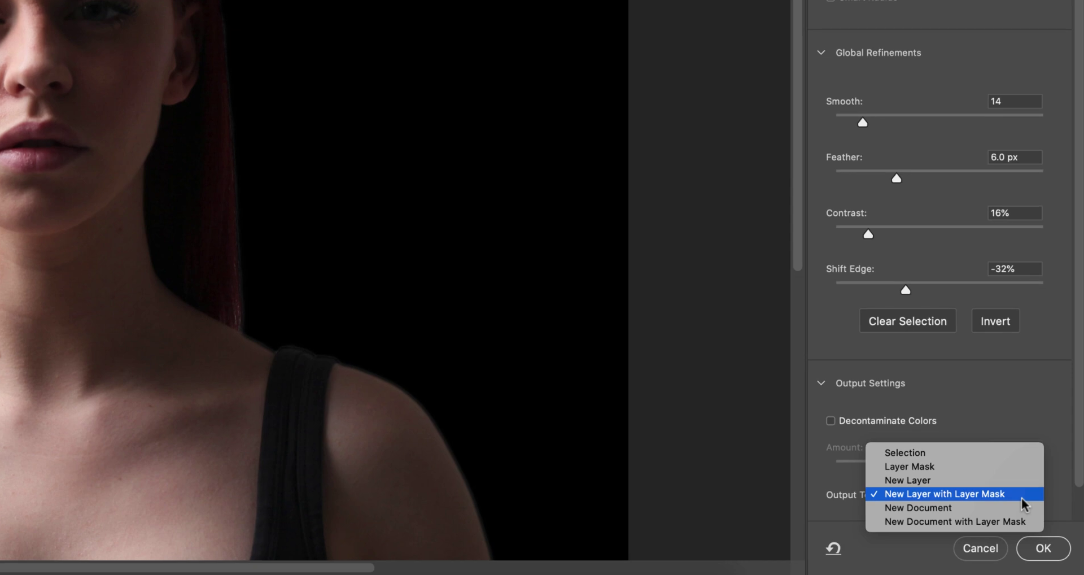
left_click(950, 494)
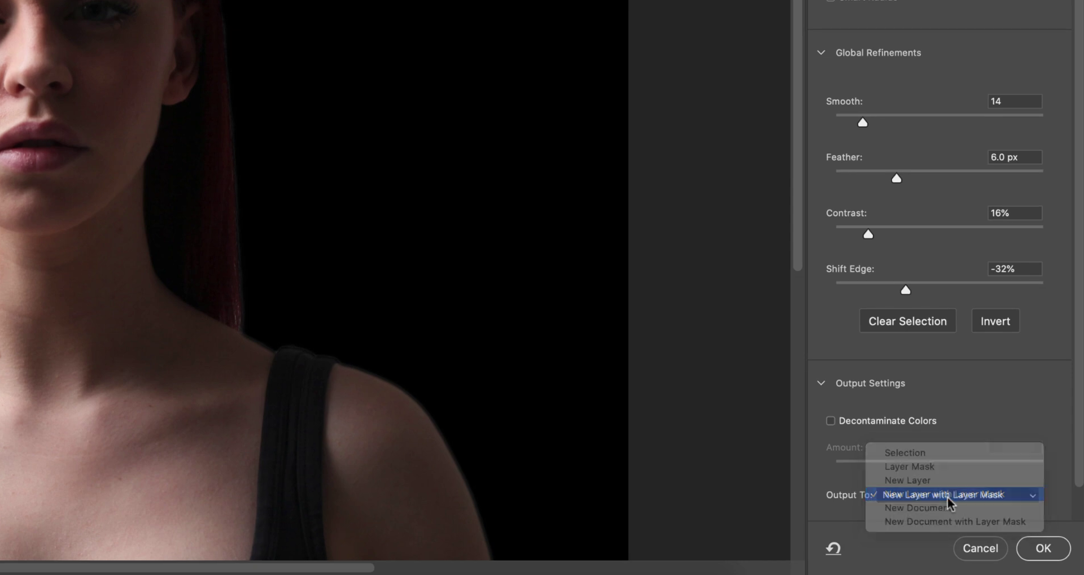
left_click(831, 421)
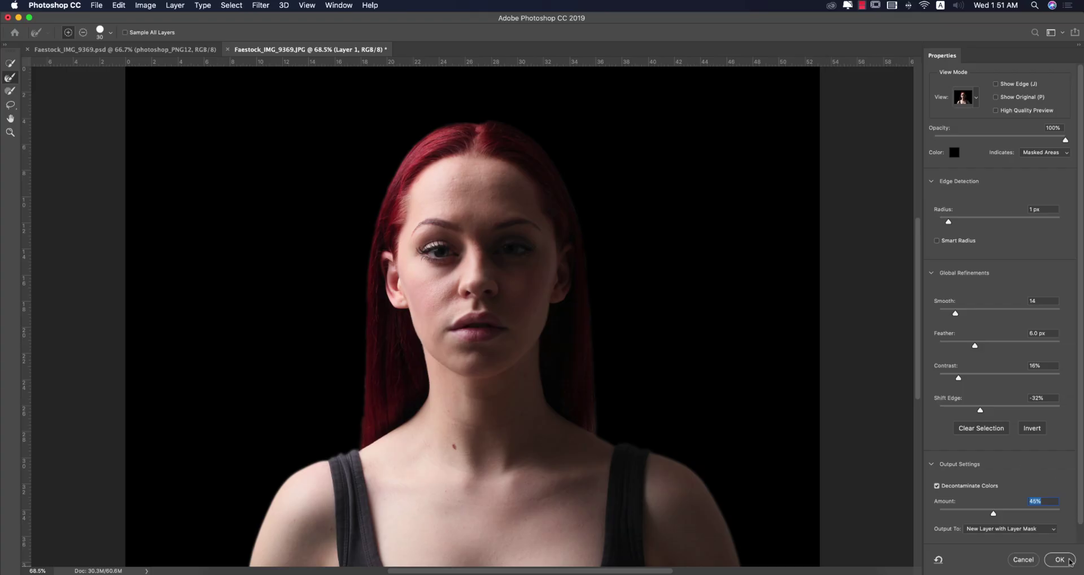
Step: Apply the refinement, then add a pure black Solid Color fill layer above Layer 1
left_click(1069, 560)
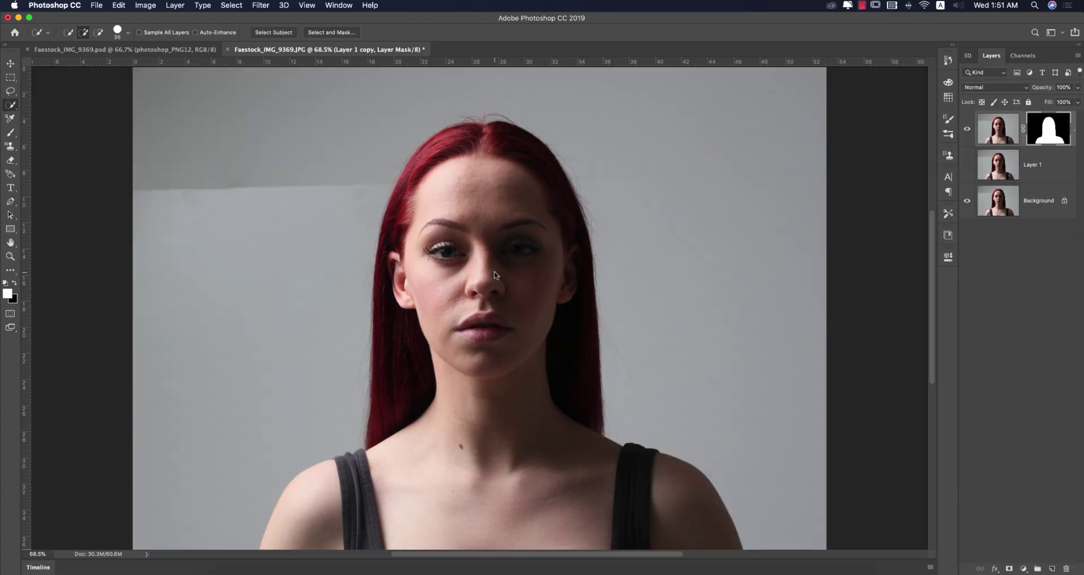
left_click(1041, 165)
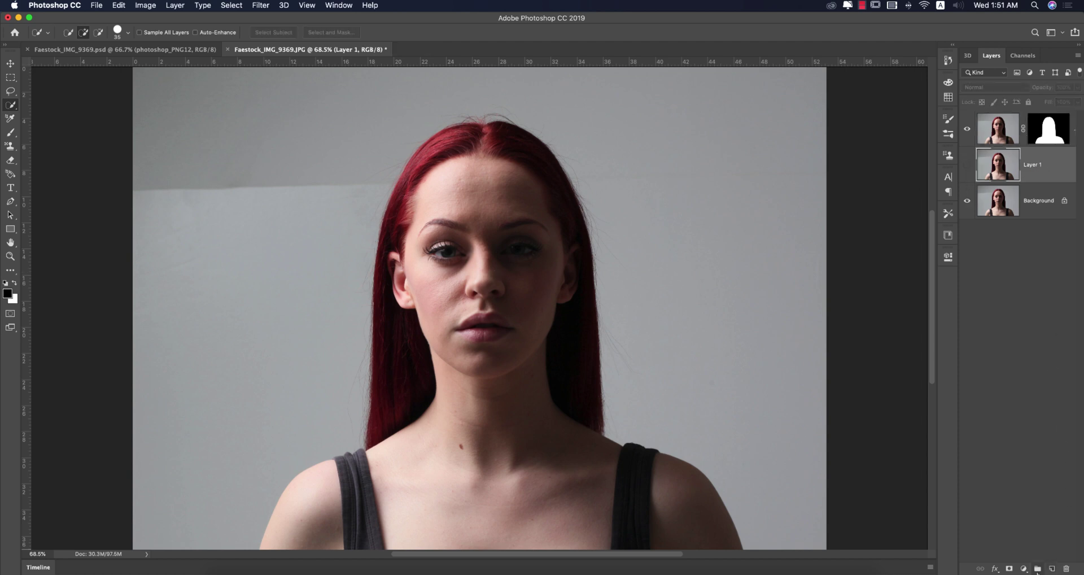
left_click(1024, 569)
left_click(1010, 367)
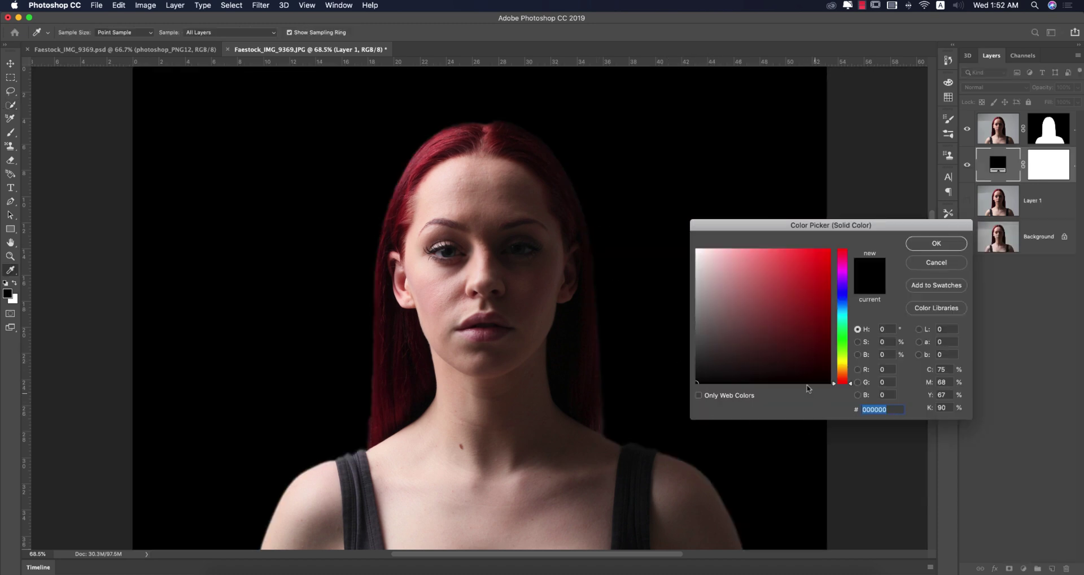
left_click(797, 376)
left_click(844, 319)
left_click_drag(845, 320, 846, 326)
left_click(705, 382)
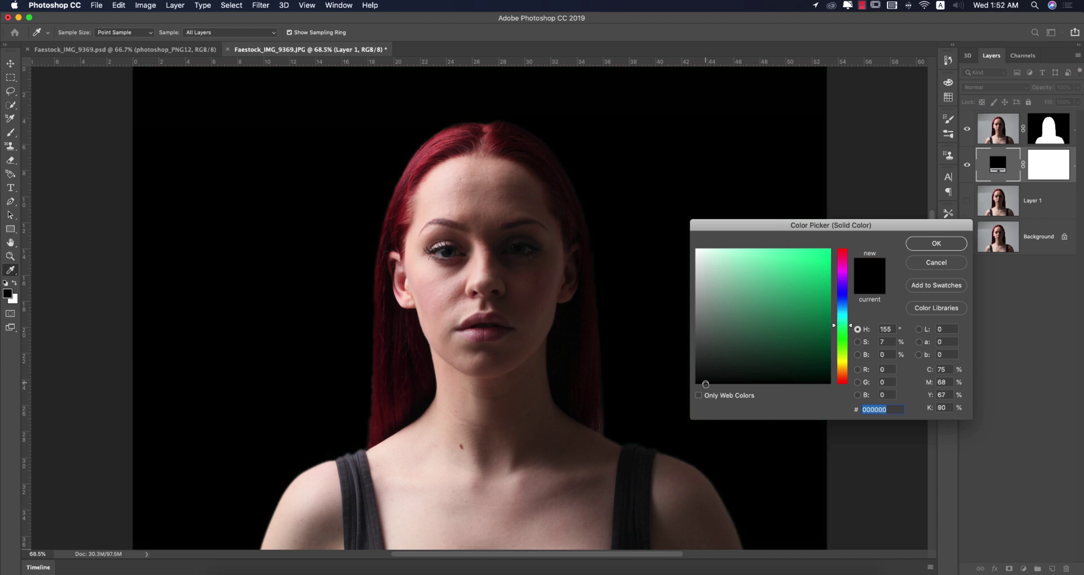
left_click(921, 246)
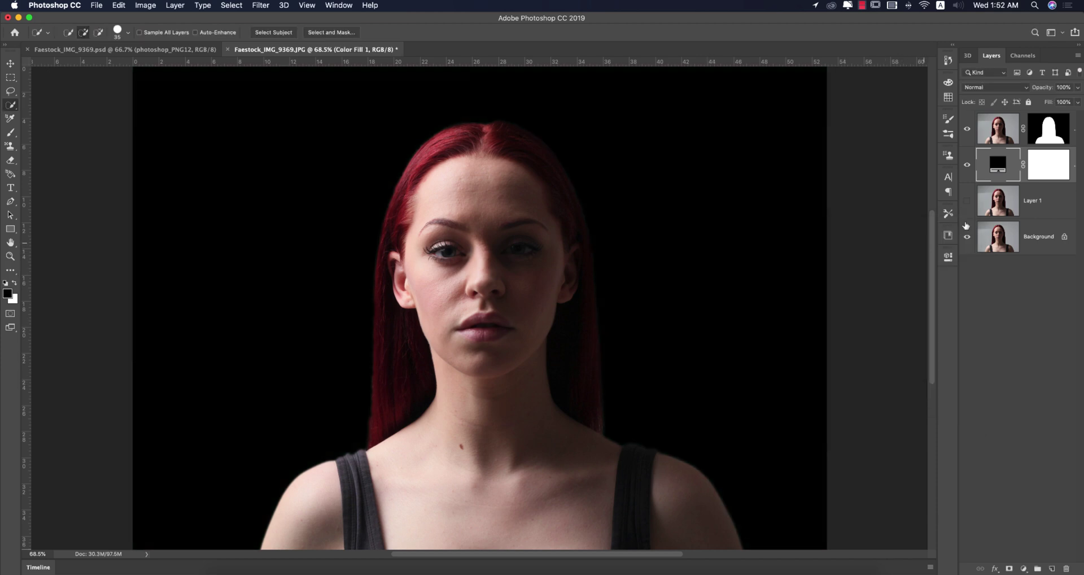
Step: Apply Layer 1 copy's layer mask permanently
left_click(1052, 126)
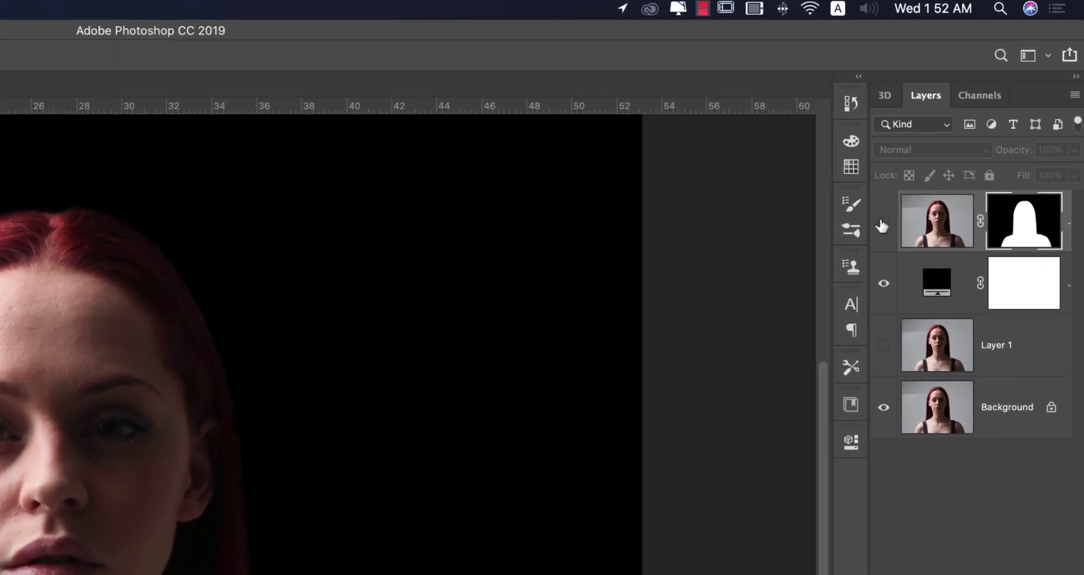
left_click(882, 226)
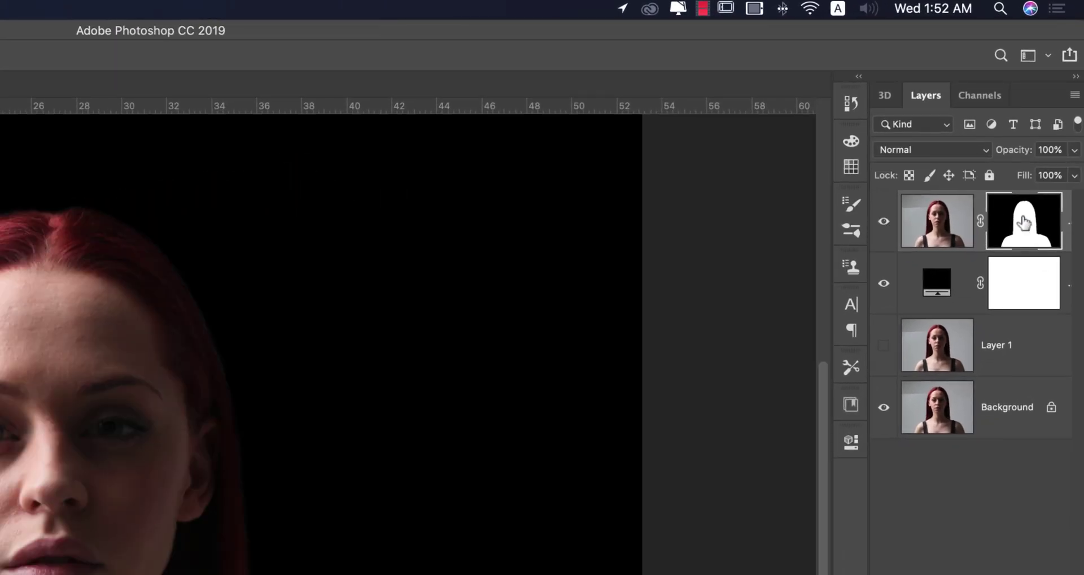
right_click(1020, 214)
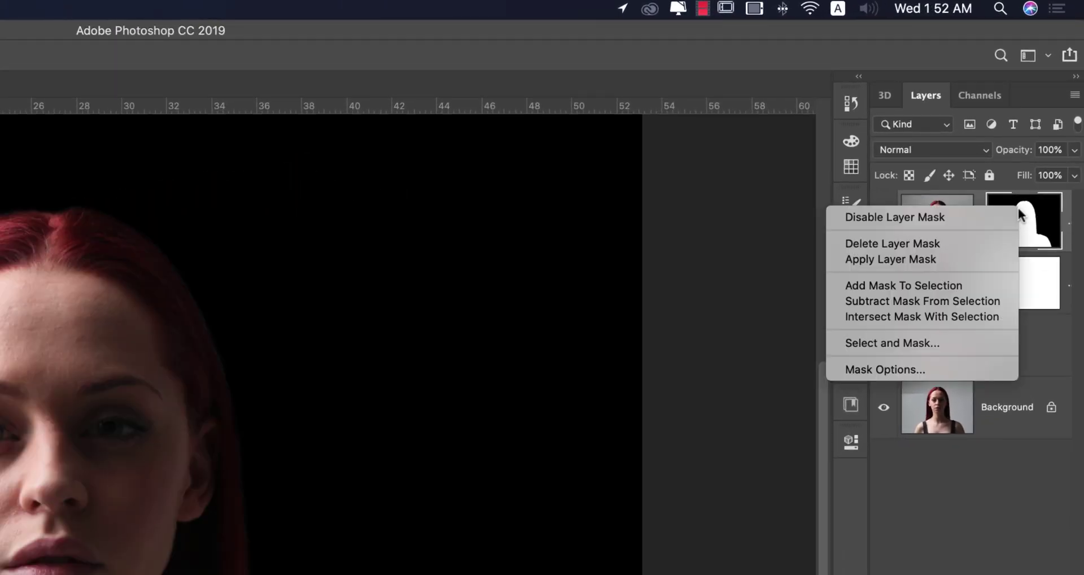
left_click(898, 258)
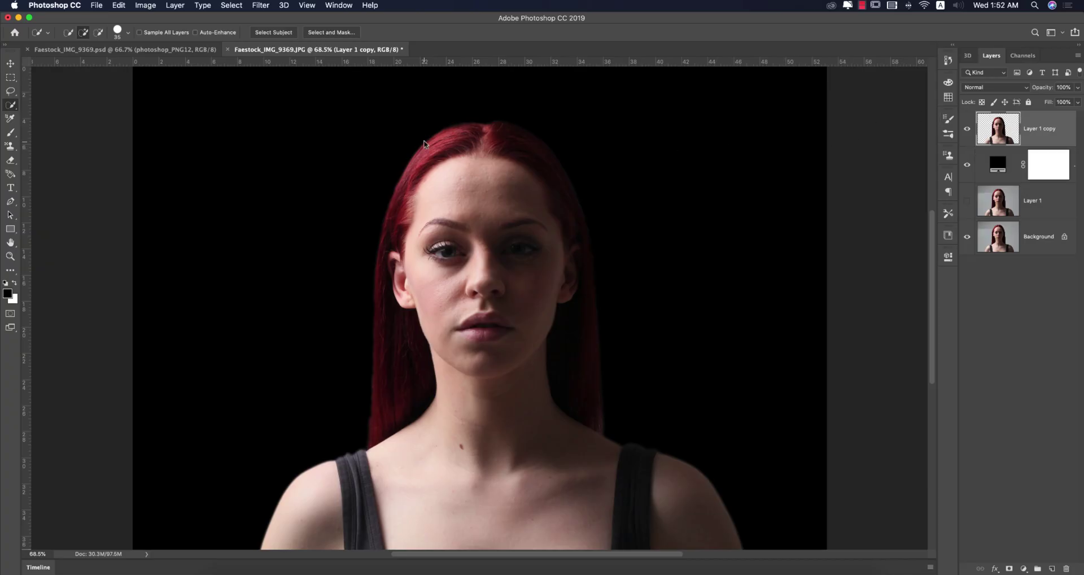
Step: Show rulers, drag a vertical guide to the face centre, and nudge the portrait four pixels left
key("v")
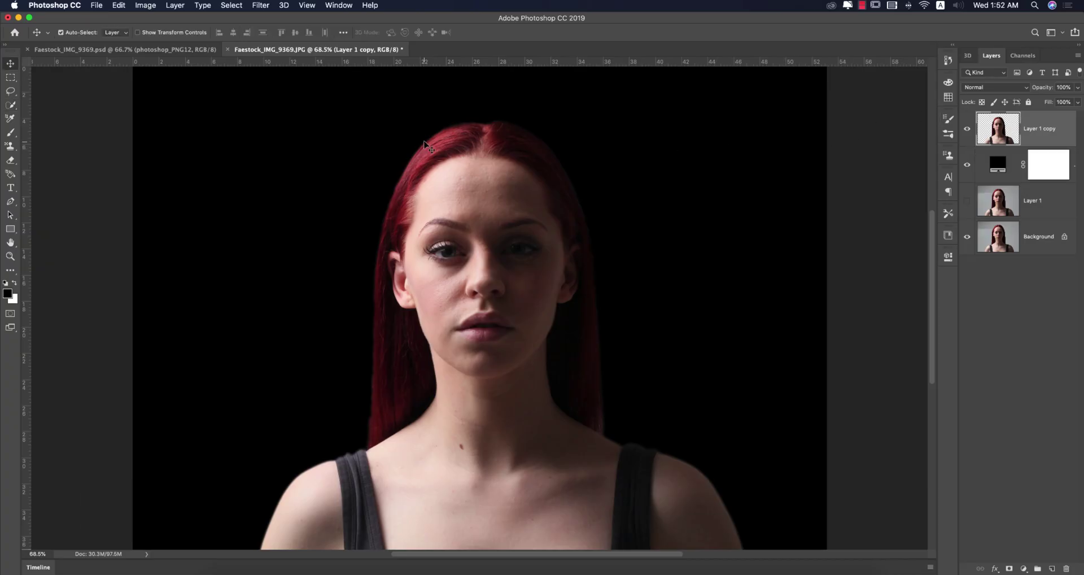
key("super+r")
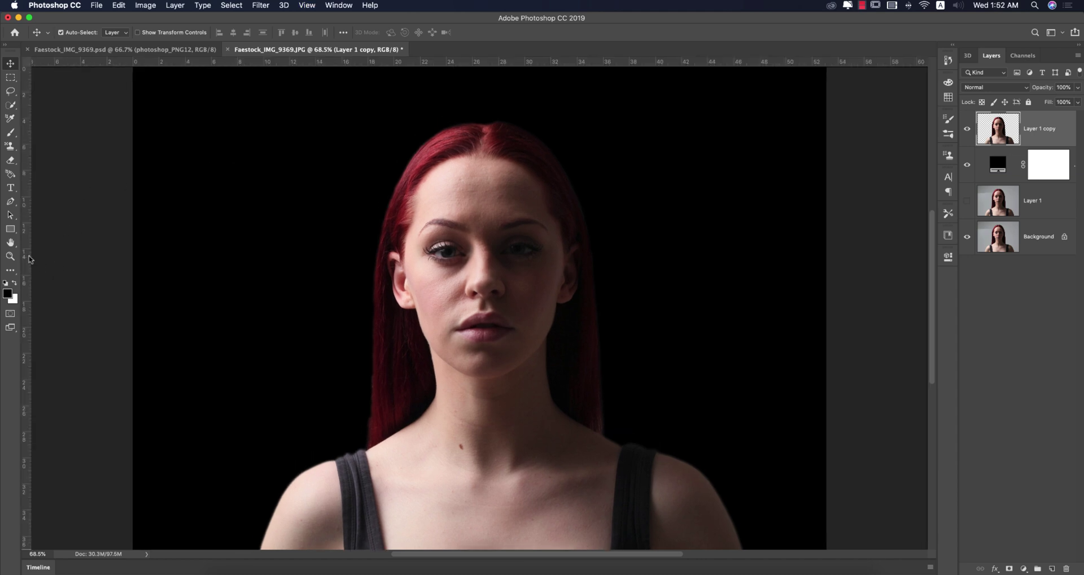
left_click_drag(24, 260, 479, 321)
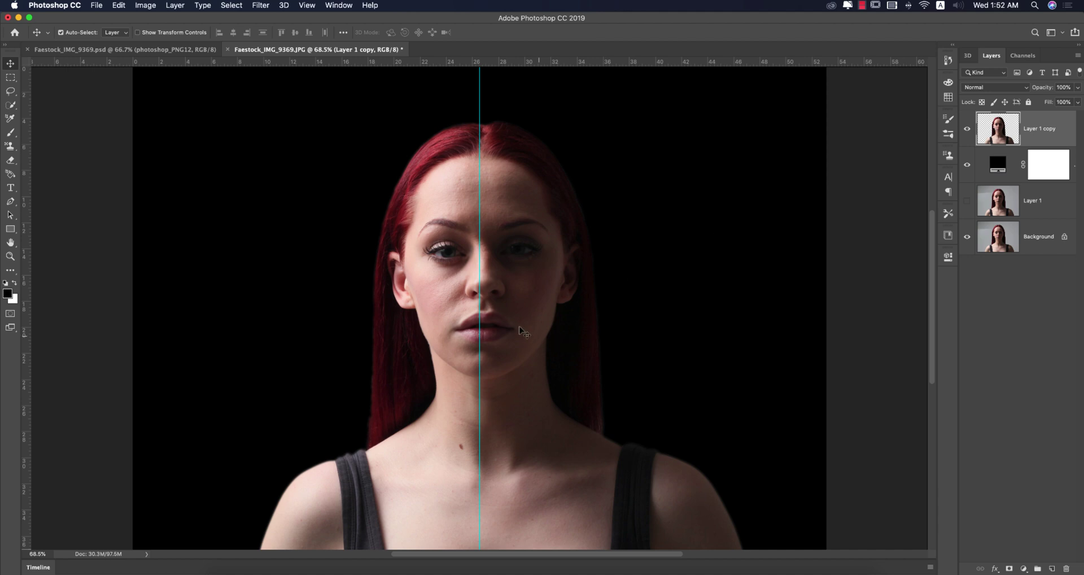
key("Left")
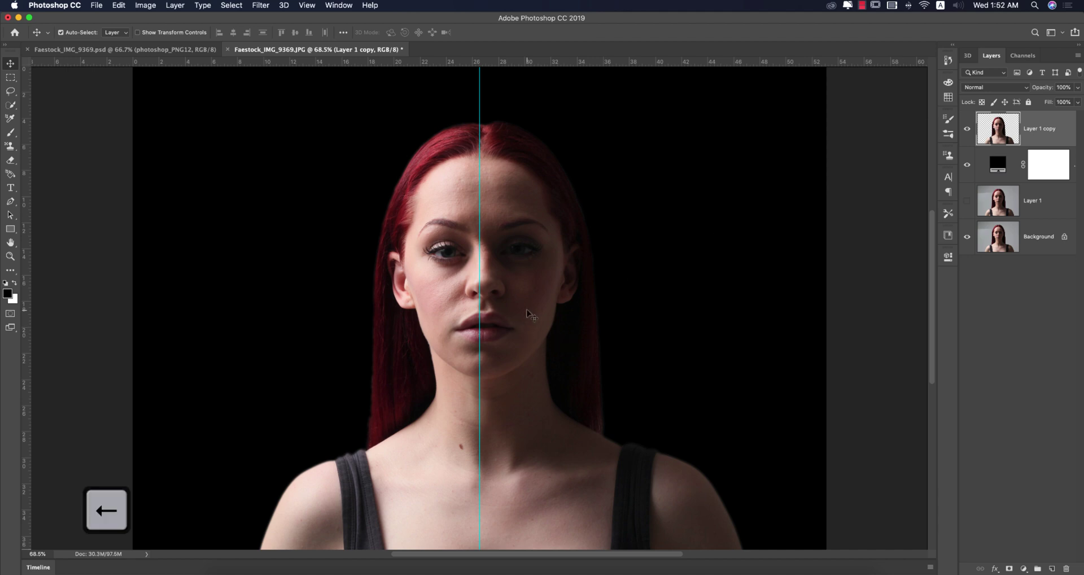
key("Left")
key("Left")
key("Left")
key("Left")
key("Left")
key("Left")
key("Left")
key("Left")
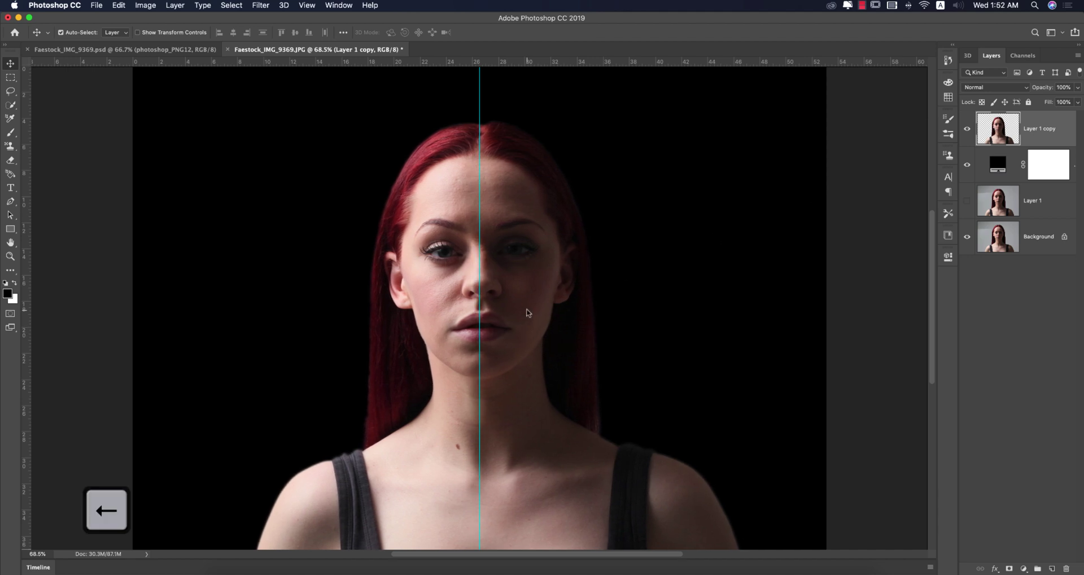
key("Left")
key("Left")
key("Left")
key("Left")
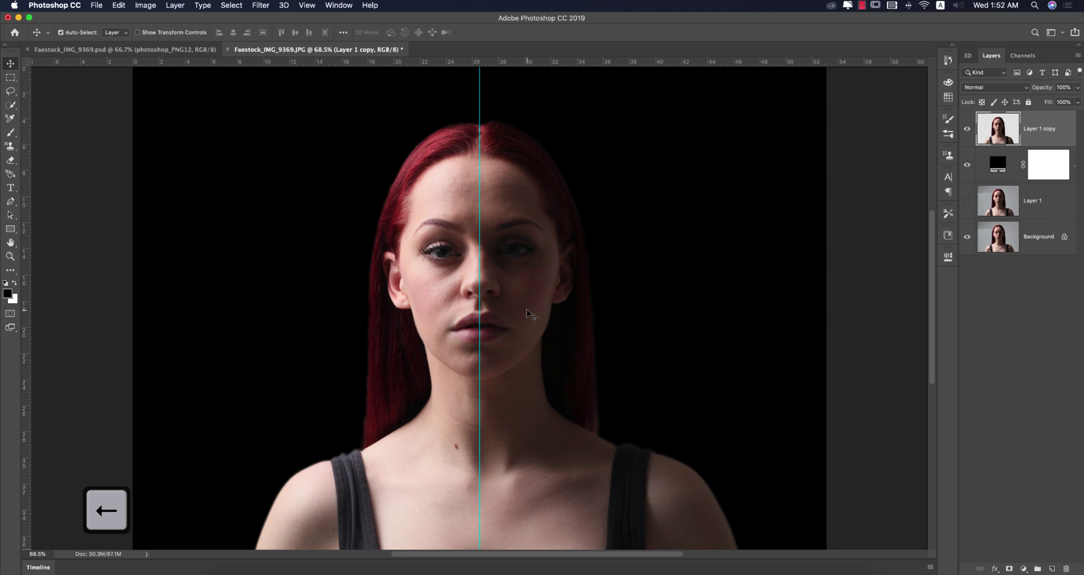
key("Left")
Step: With the Rectangular Marquee, copy the portrait's right half from the guide to Layer 2
left_click(12, 83)
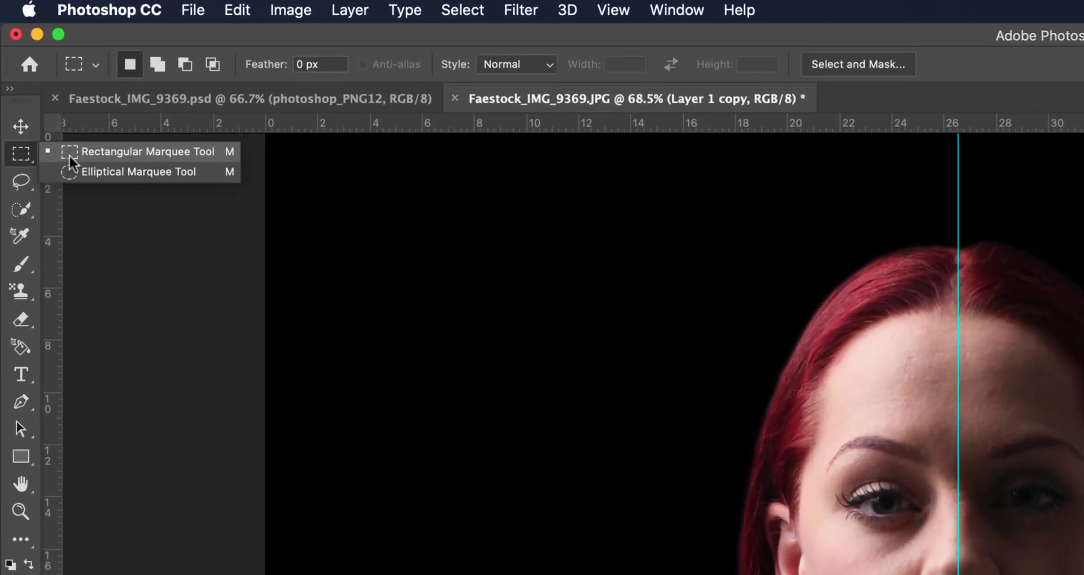
left_click(49, 110)
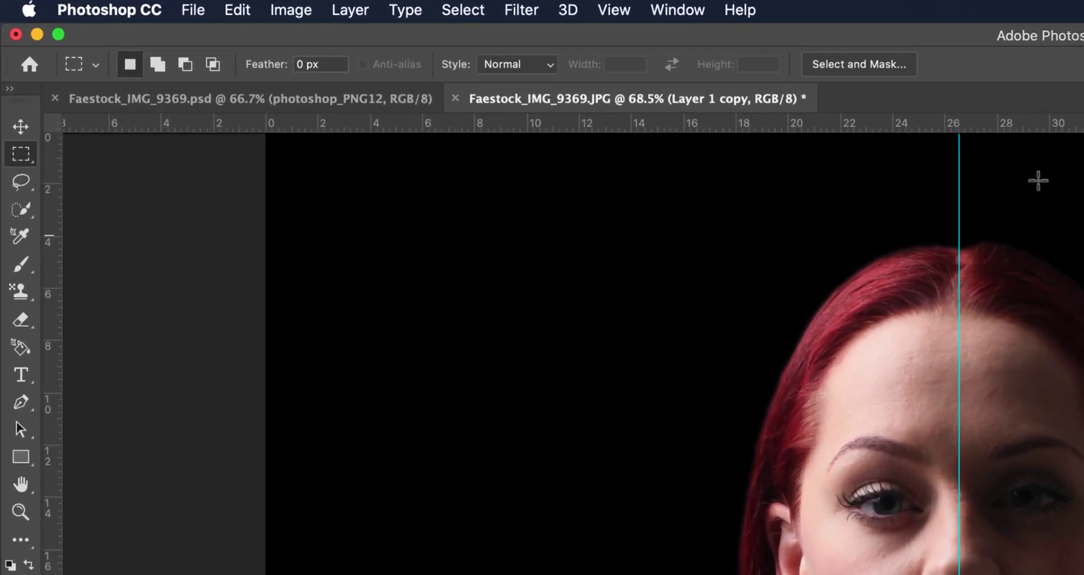
key("super+0")
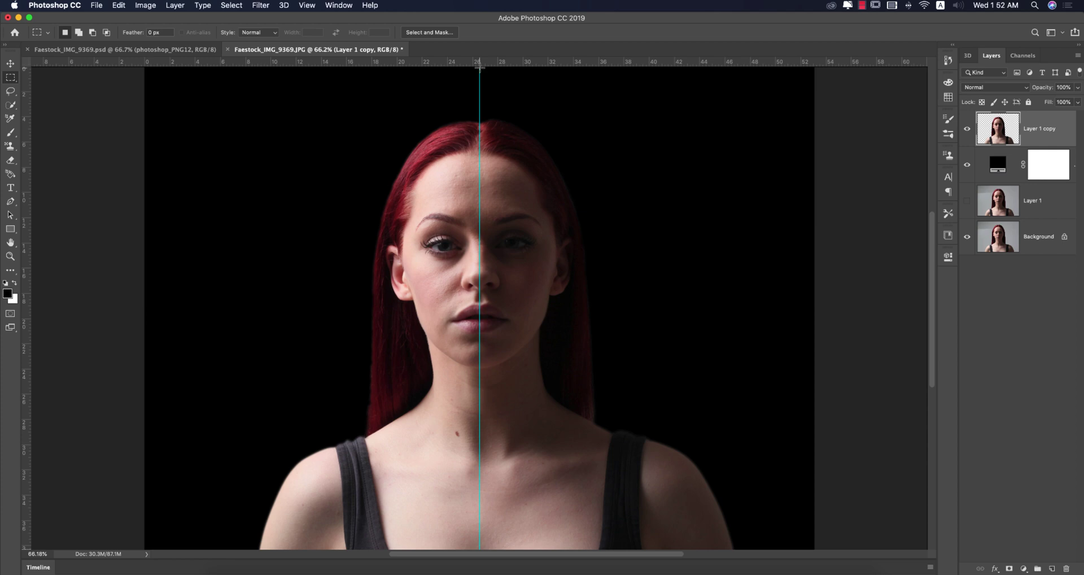
scroll(481, 70, "down", 3)
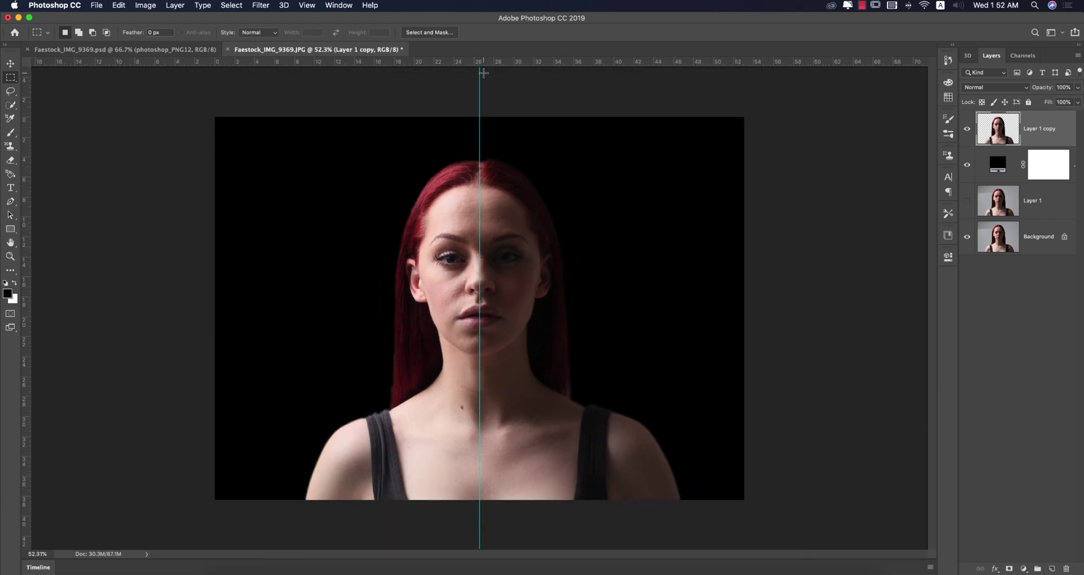
left_click_drag(479, 117, 789, 513)
key("super+j")
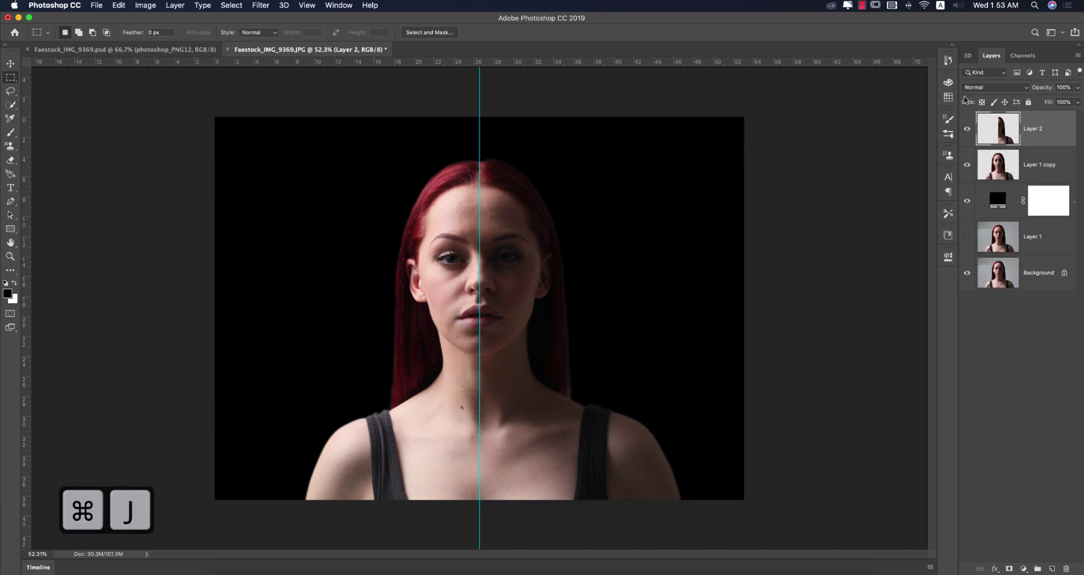
Step: From Layer 1 copy, copy the left half up to the guide to Layer 3
left_click(968, 164)
left_click(968, 164)
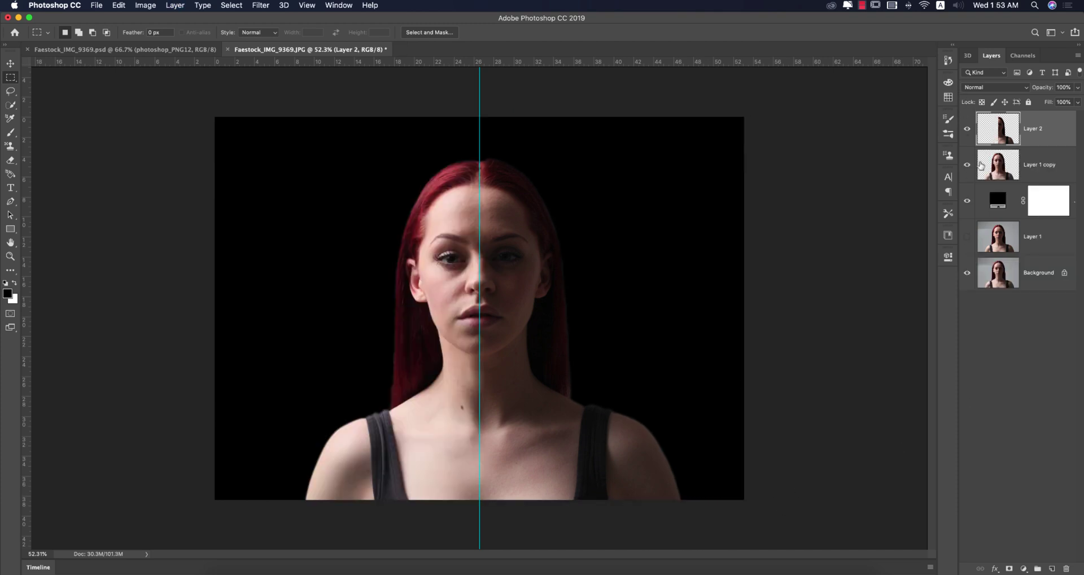
left_click(993, 166)
left_click(969, 129)
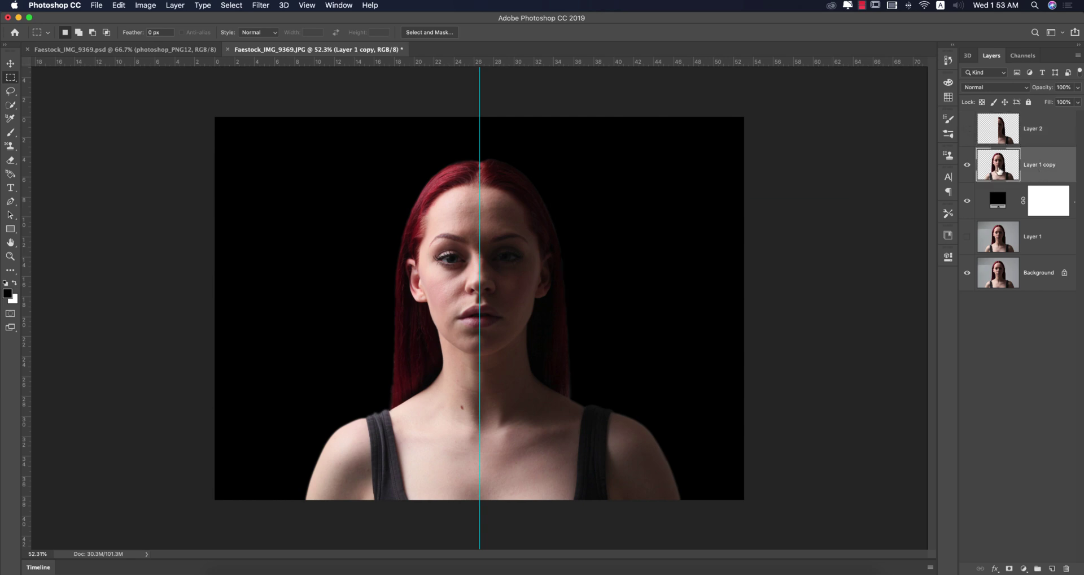
left_click_drag(172, 121, 478, 535)
key("super+j")
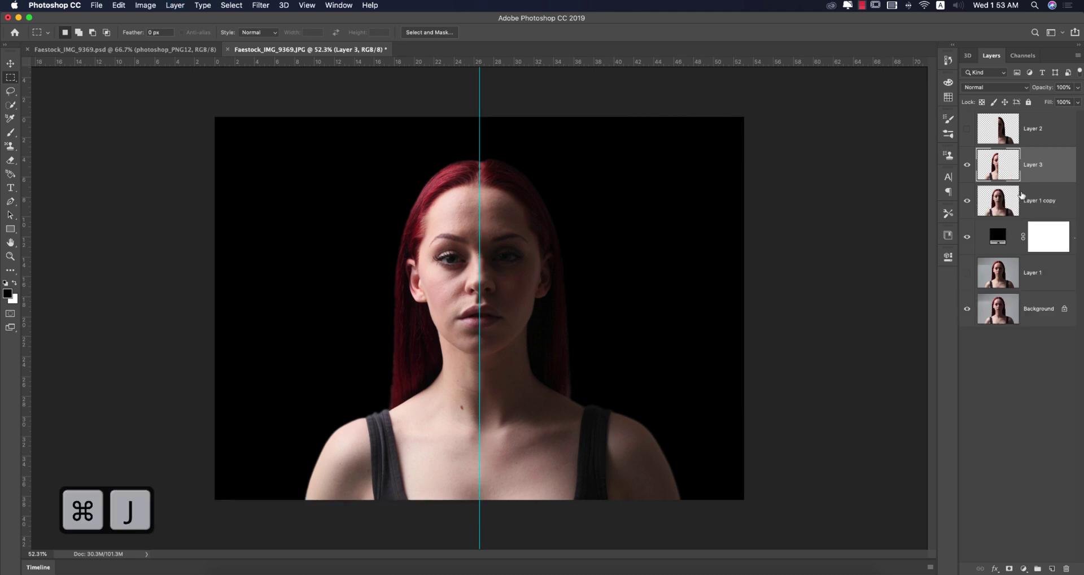
Step: Hide Layer 1 copy, compare the two halves, and select Layer 2
left_click(968, 200)
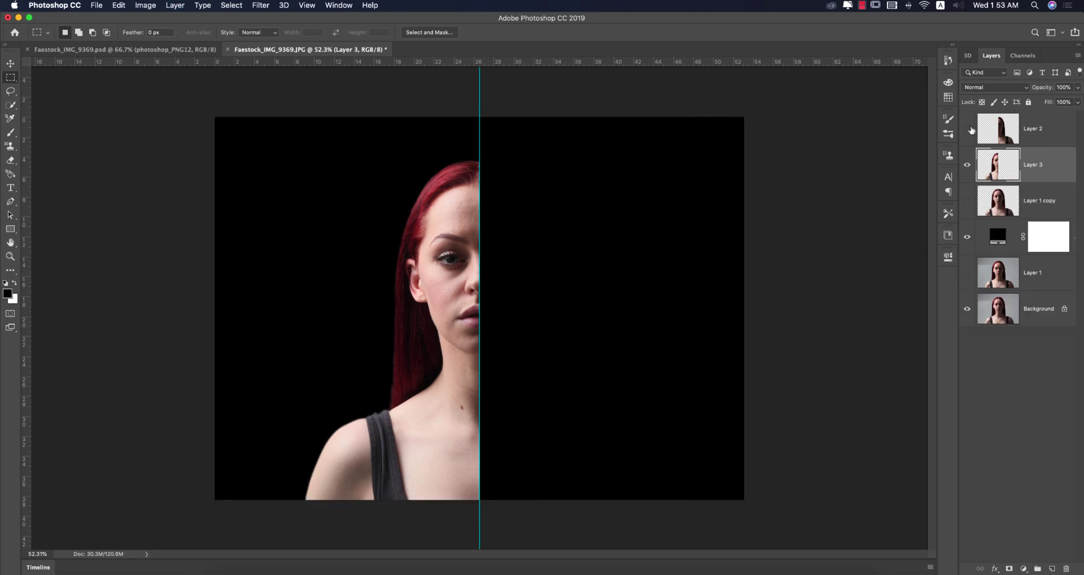
left_click(967, 165)
left_click(968, 165)
left_click(966, 129)
left_click(966, 129)
left_click(966, 128)
left_click(966, 129)
left_click(967, 129)
left_click(1037, 130)
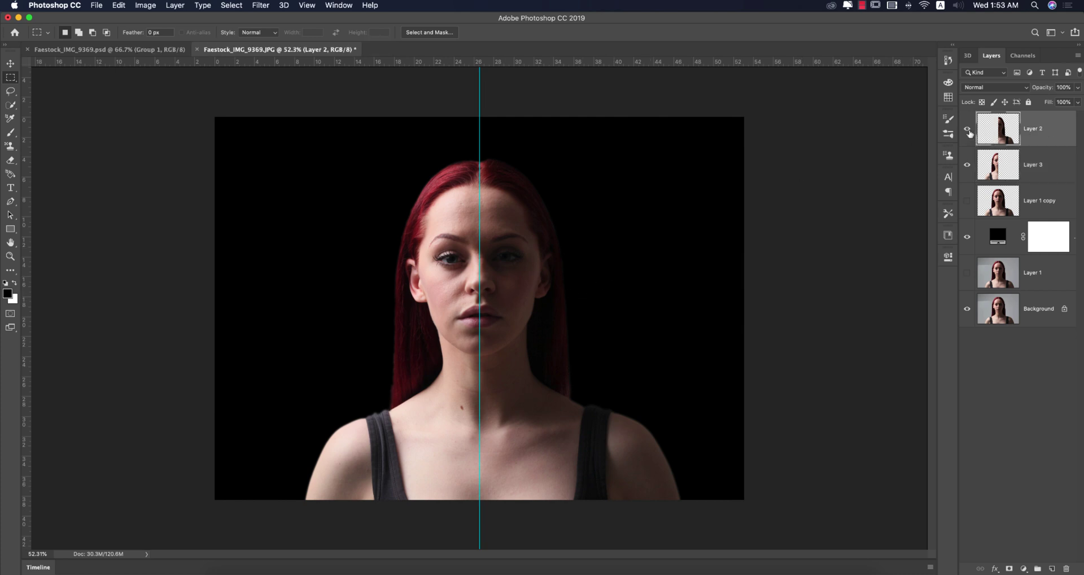
Step: Hide Layer 2 and add a Lorem ipsum paragraph text box over the right half
left_click(966, 129)
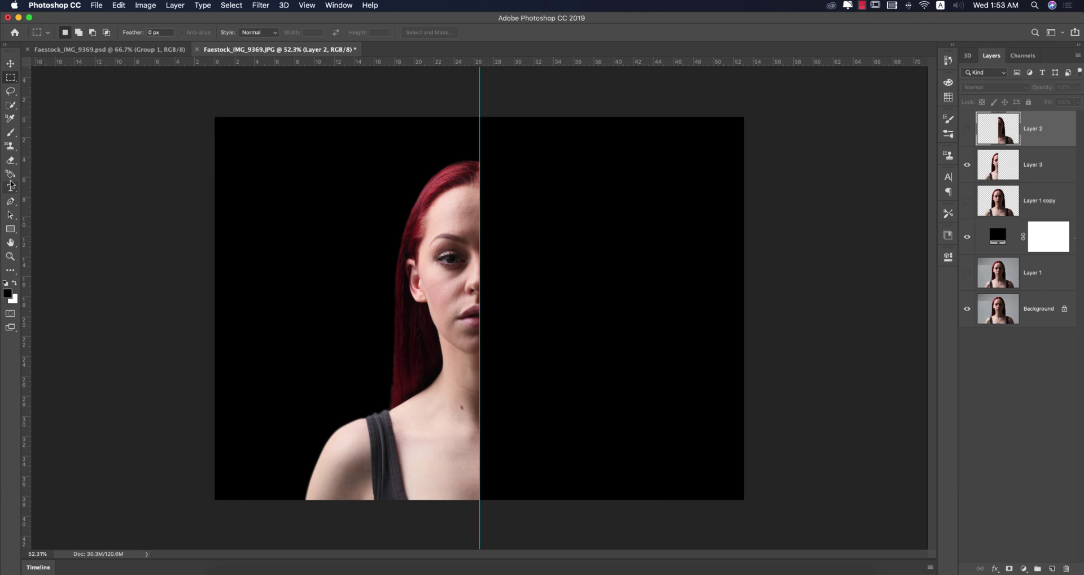
key("t")
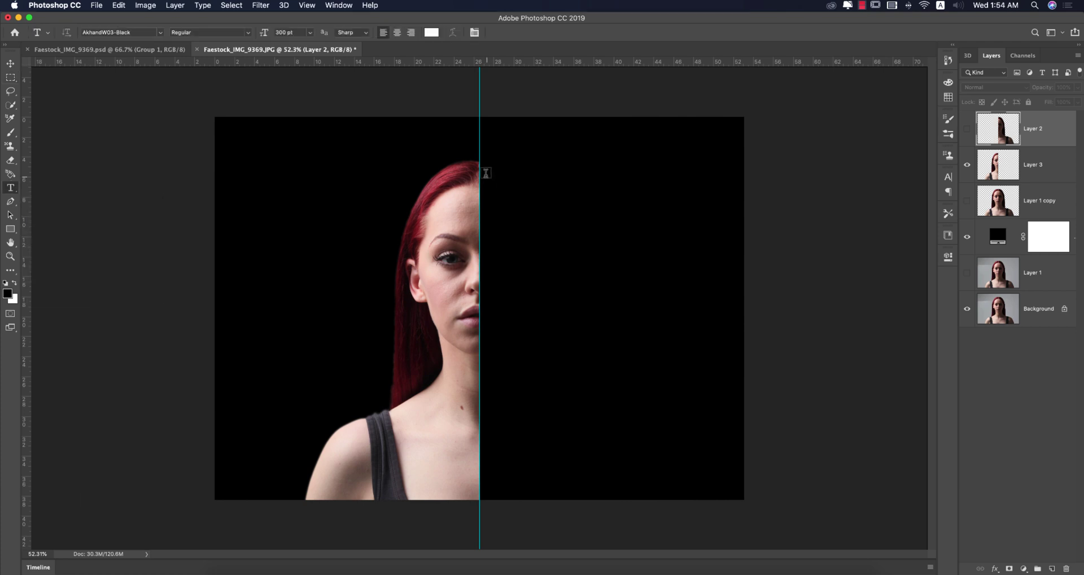
left_click_drag(486, 173, 703, 487)
key("Escape")
key("v")
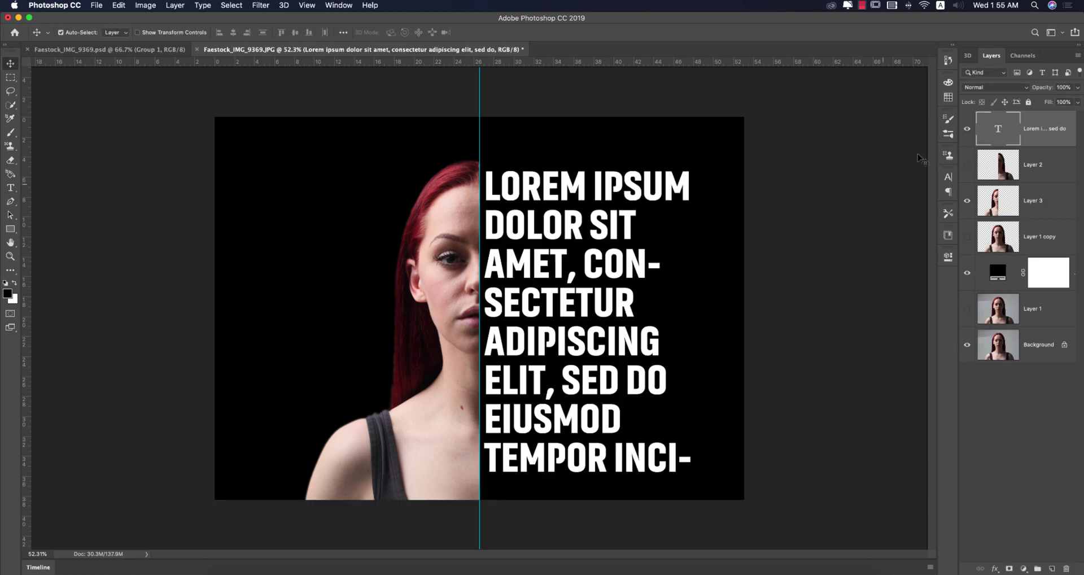
Step: Turn off hyphenation for the text and set its font size to 305
left_click(948, 177)
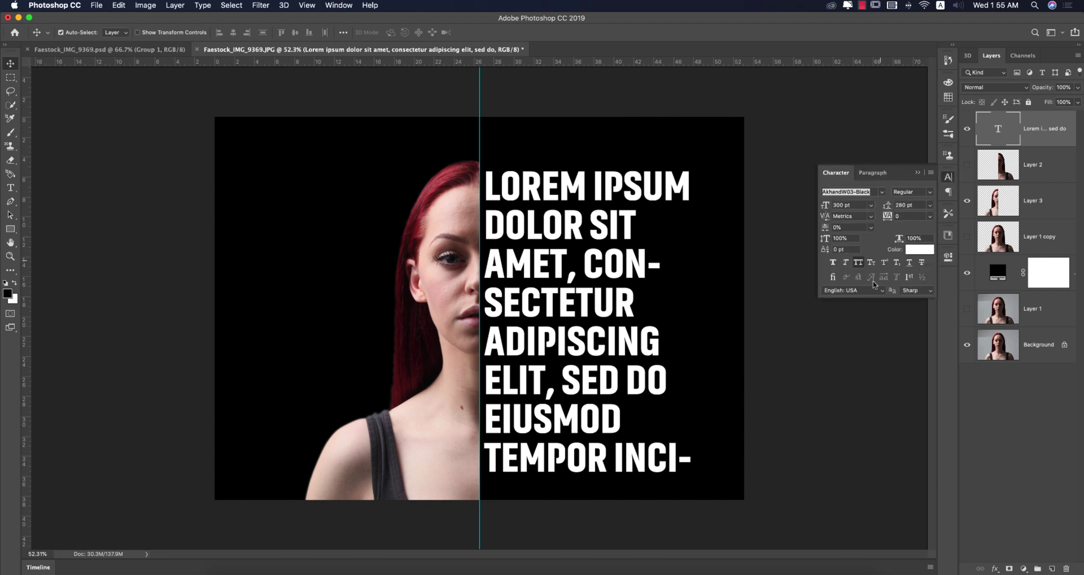
left_click(874, 172)
left_click(826, 273)
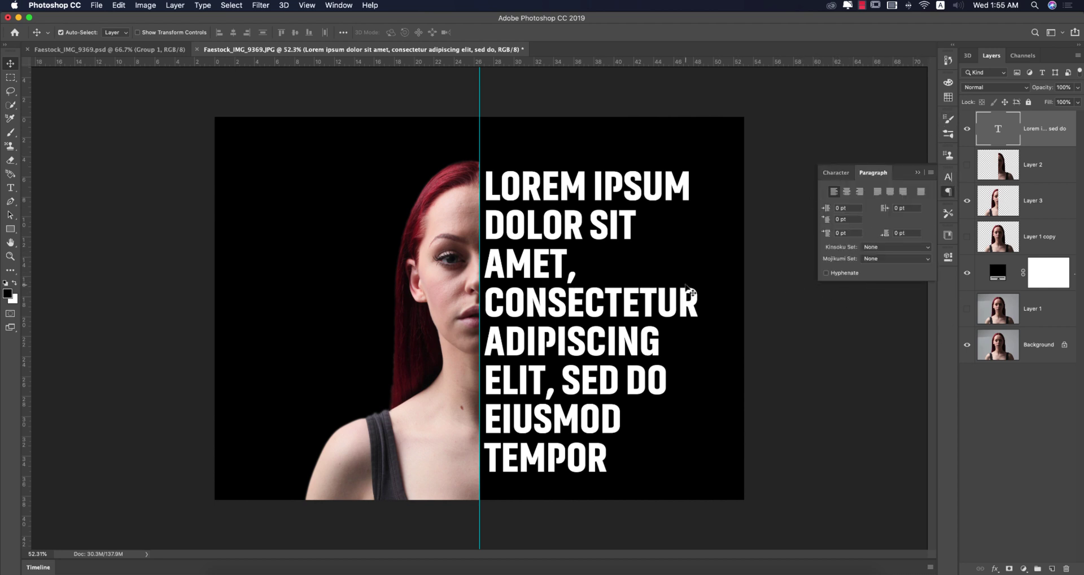
left_click(836, 173)
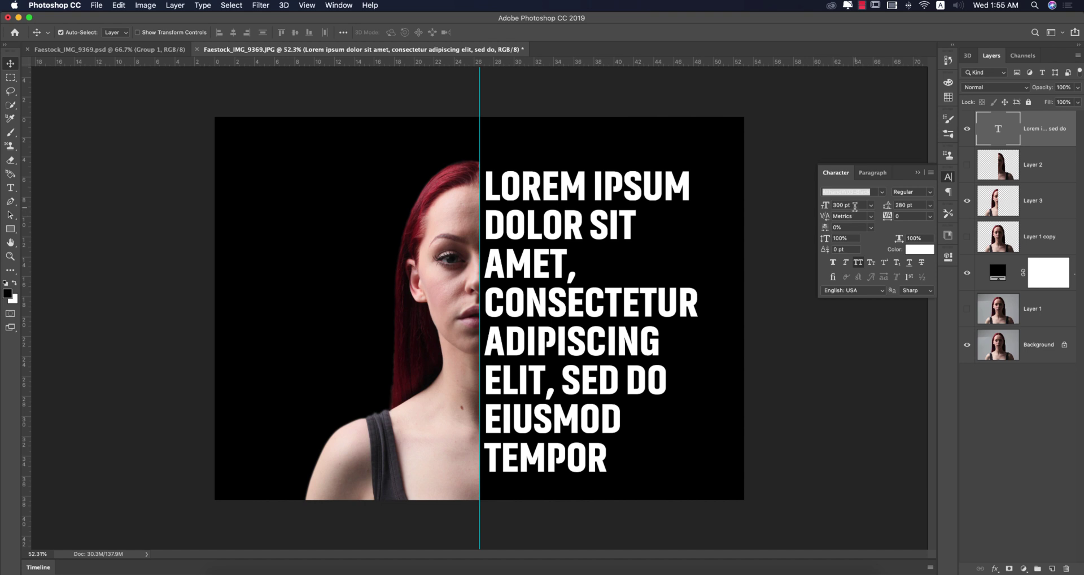
double_click(844, 205)
type("305")
key("Return")
left_click(949, 177)
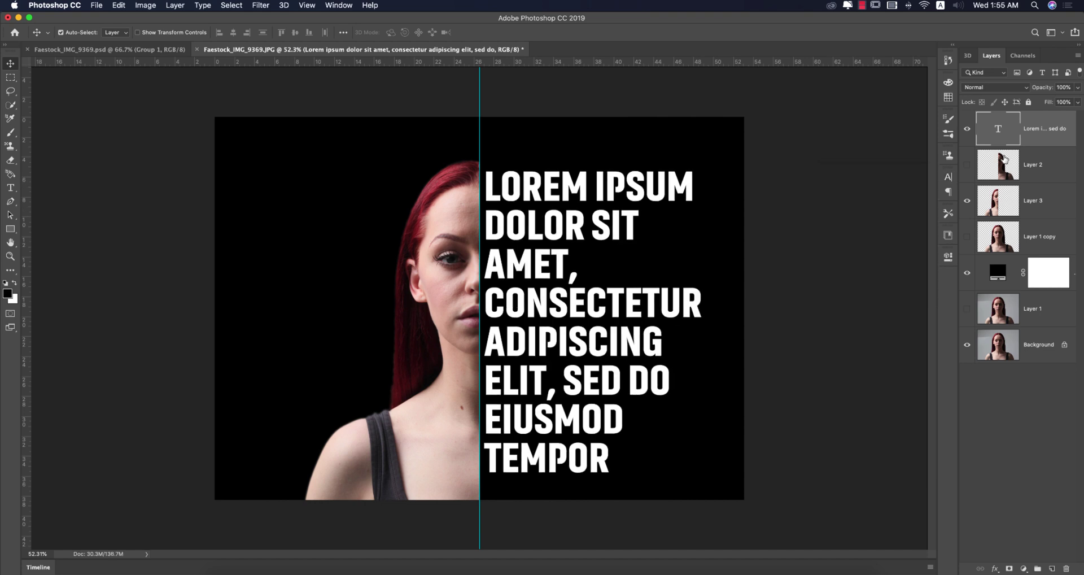
Step: Rasterize the text, scale it larger over the right half, and move it beneath Layer 2
right_click(1026, 144)
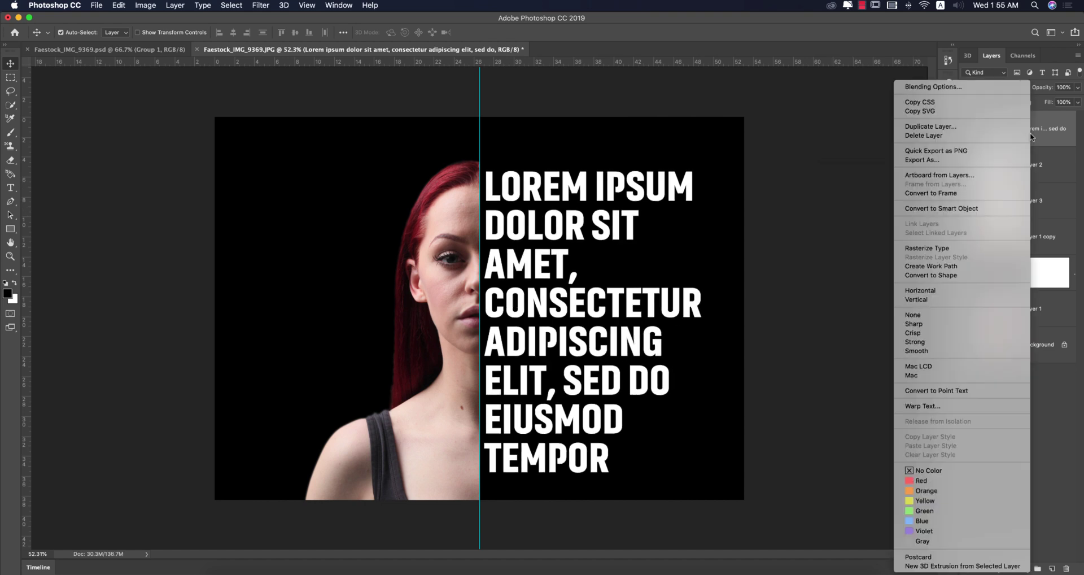
left_click(937, 247)
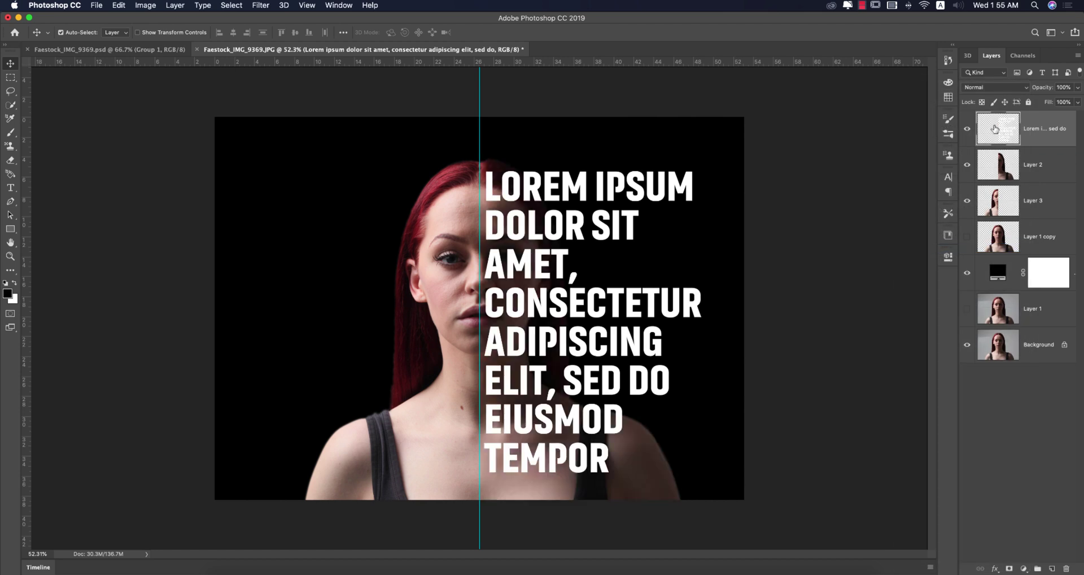
key("super+t")
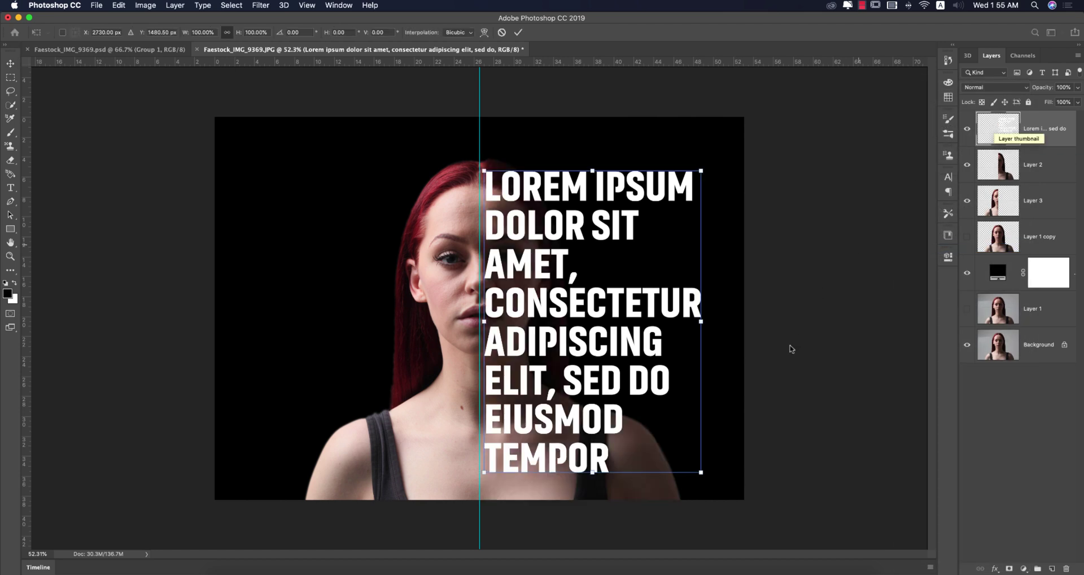
left_click_drag(701, 471, 718, 499)
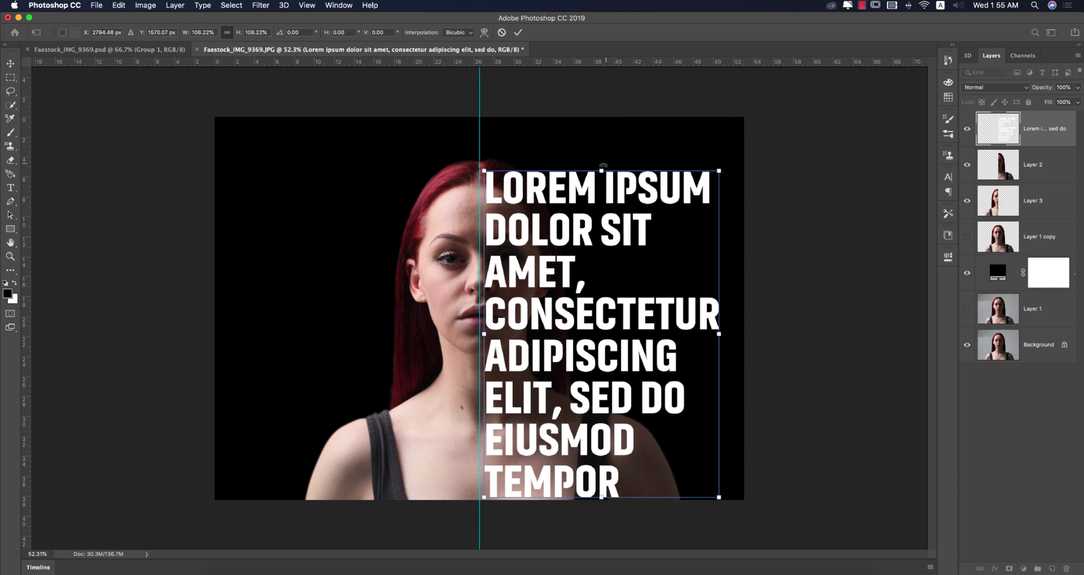
left_click_drag(602, 166, 602, 161)
left_click(518, 32)
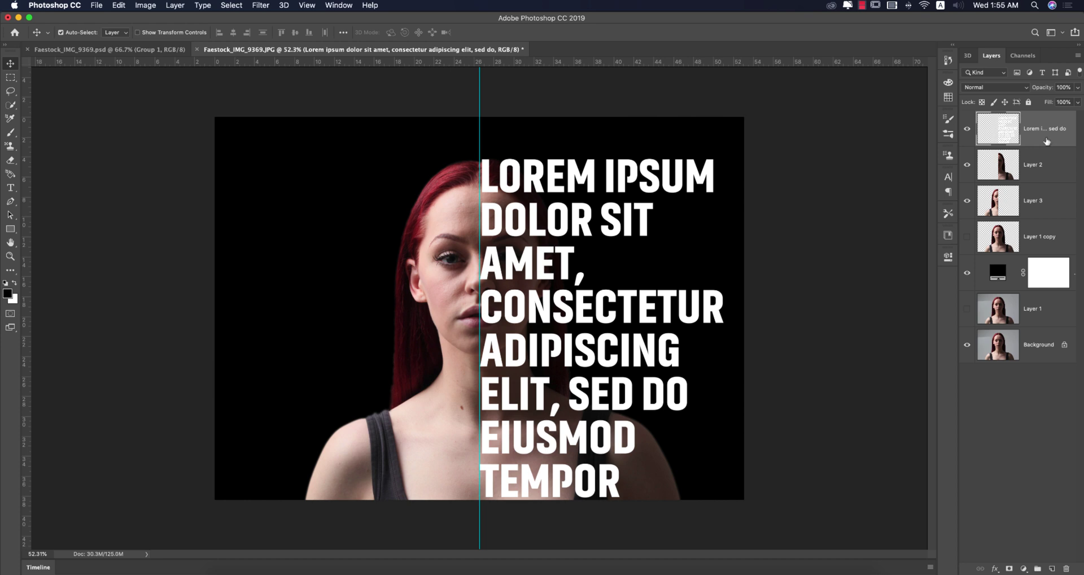
left_click_drag(1049, 142, 1045, 175)
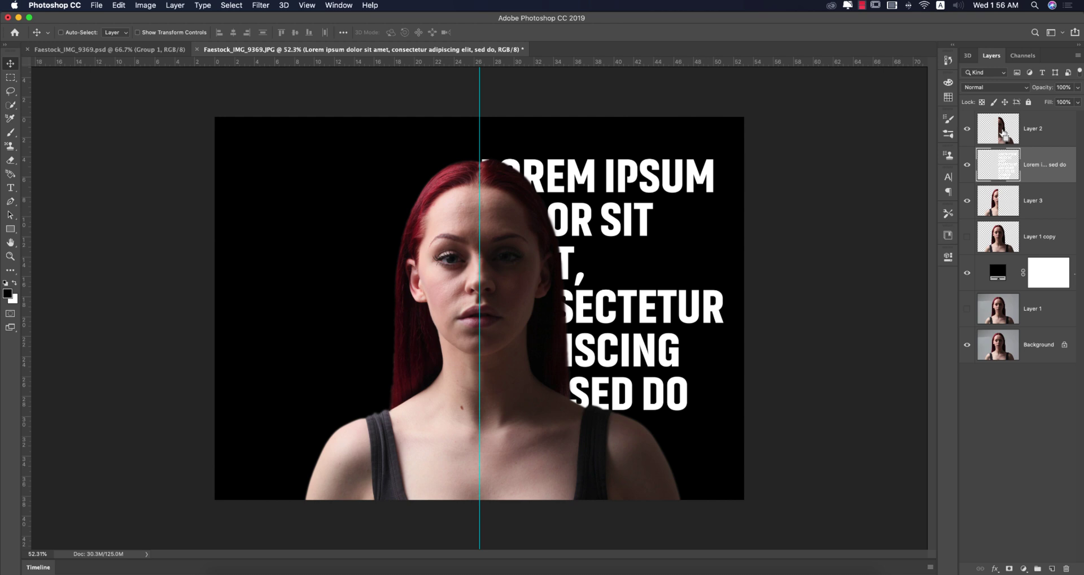
Step: Load Layer 2's outline as a selection and add it as the text layer's mask
left_click(1003, 132, "super")
left_click(1009, 568)
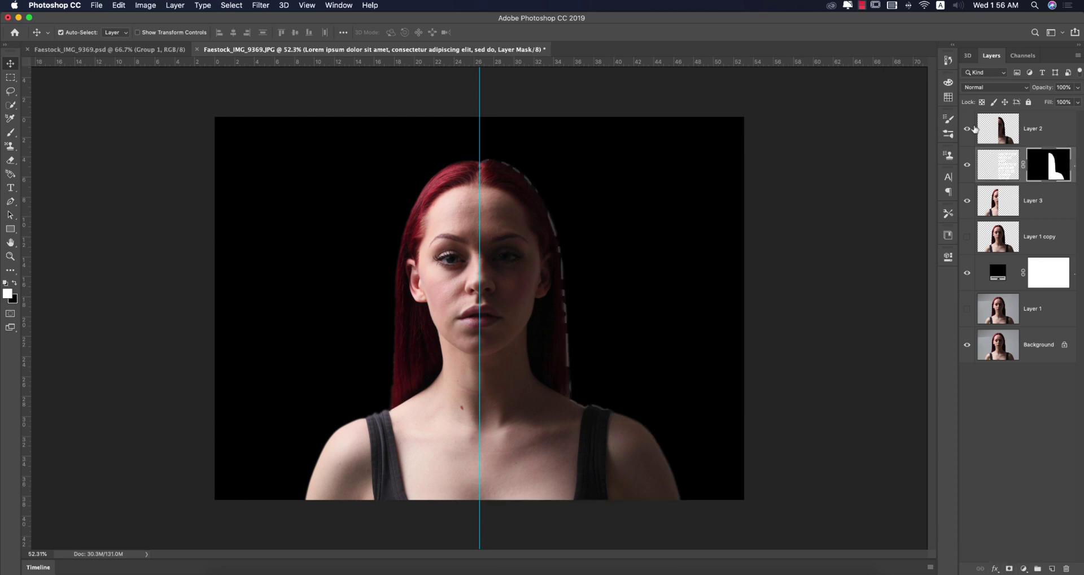
Step: Make Layer 2 a clipping mask on the text layer, nudge it slightly, then select the text layer
left_click(1044, 129)
right_click(1044, 130)
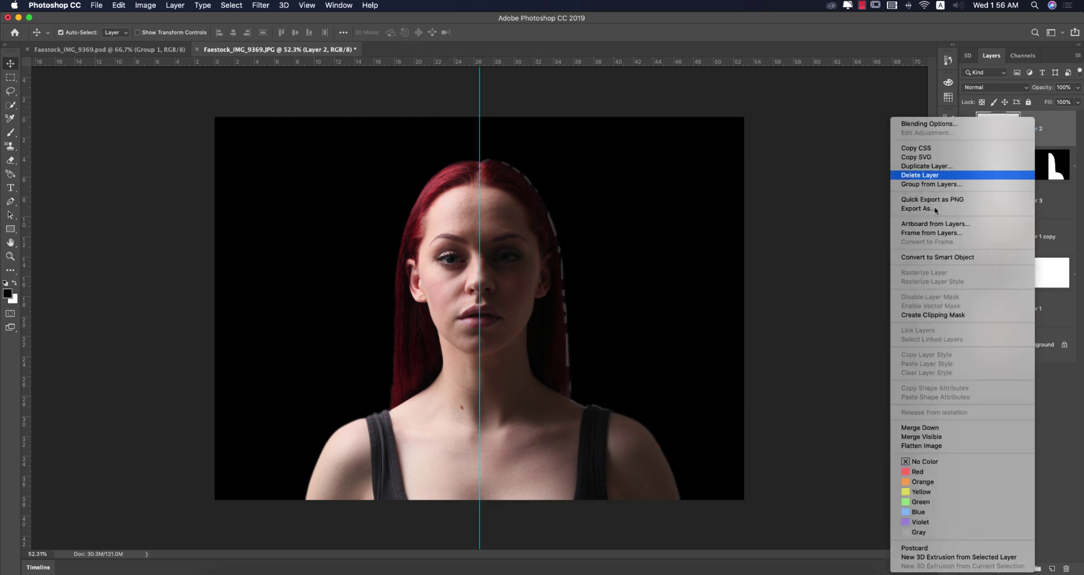
left_click(924, 315)
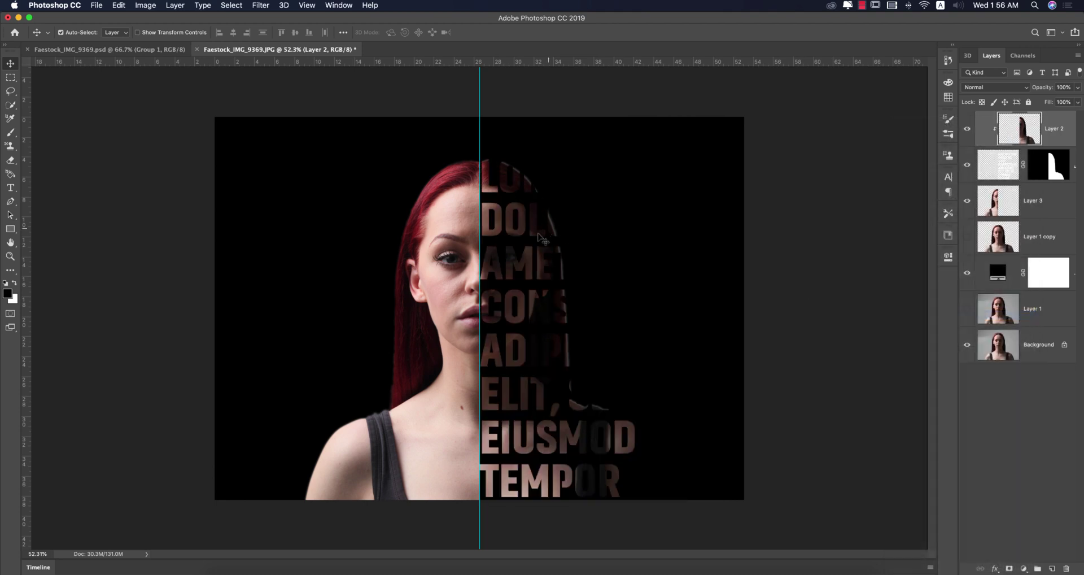
left_click_drag(540, 236, 537, 233)
left_click(997, 163)
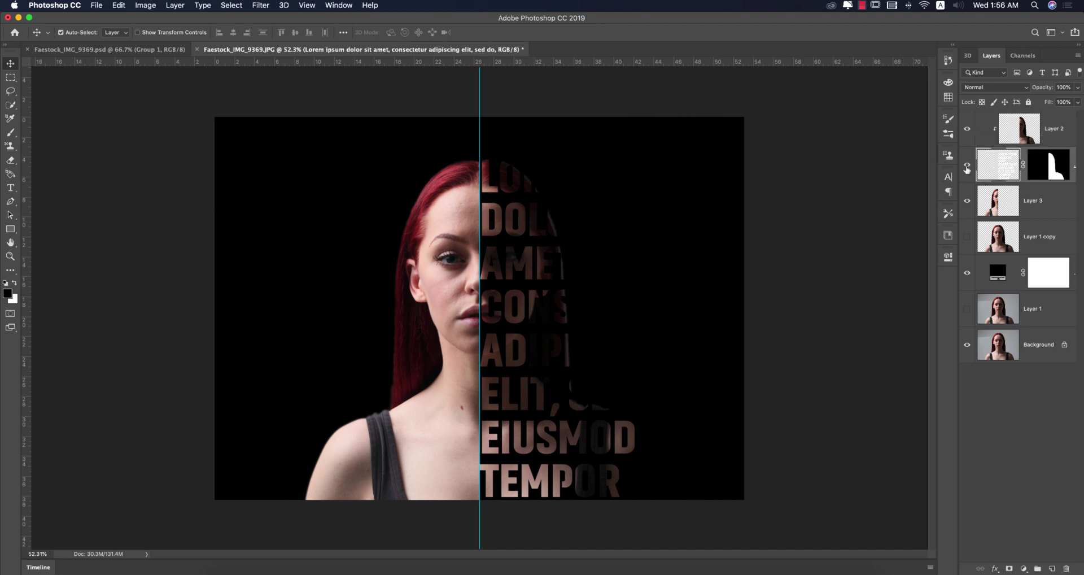
Step: Change the Lorem ipsum text layer's blend mode to Lighter Color
left_click(870, 88)
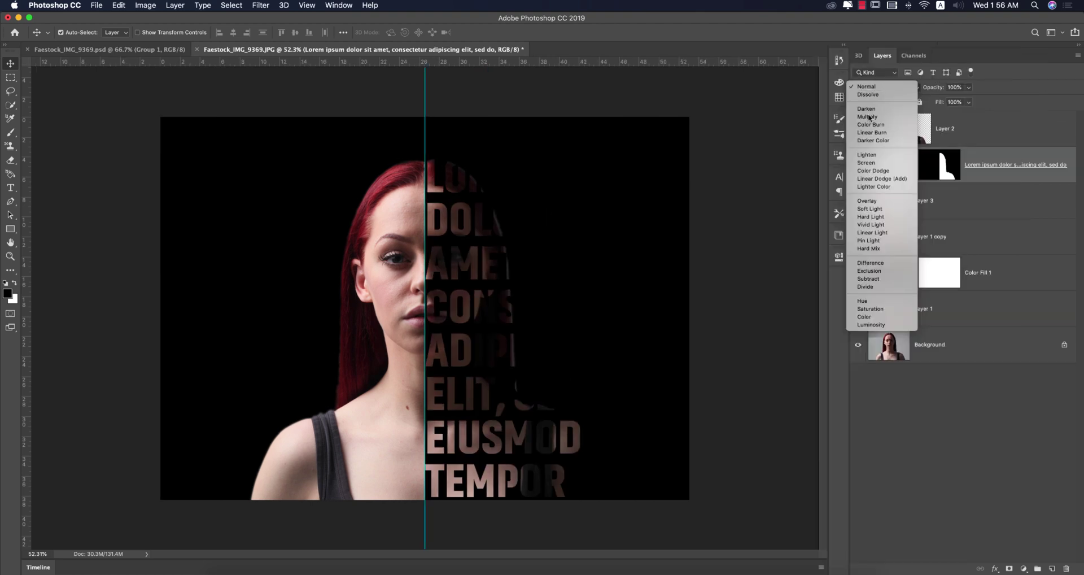
left_click(869, 88)
left_click(878, 87)
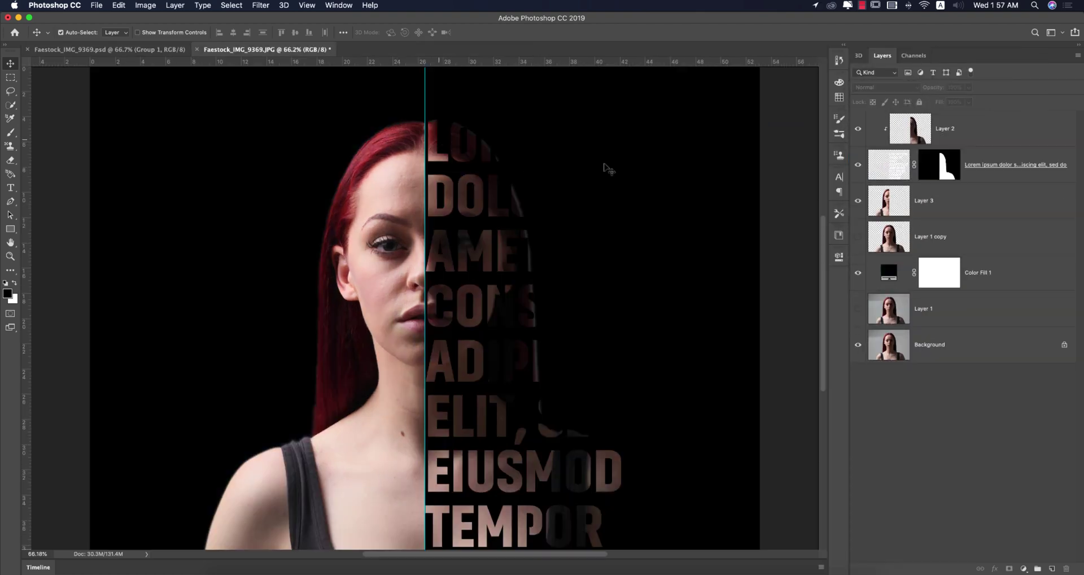
left_click(895, 169)
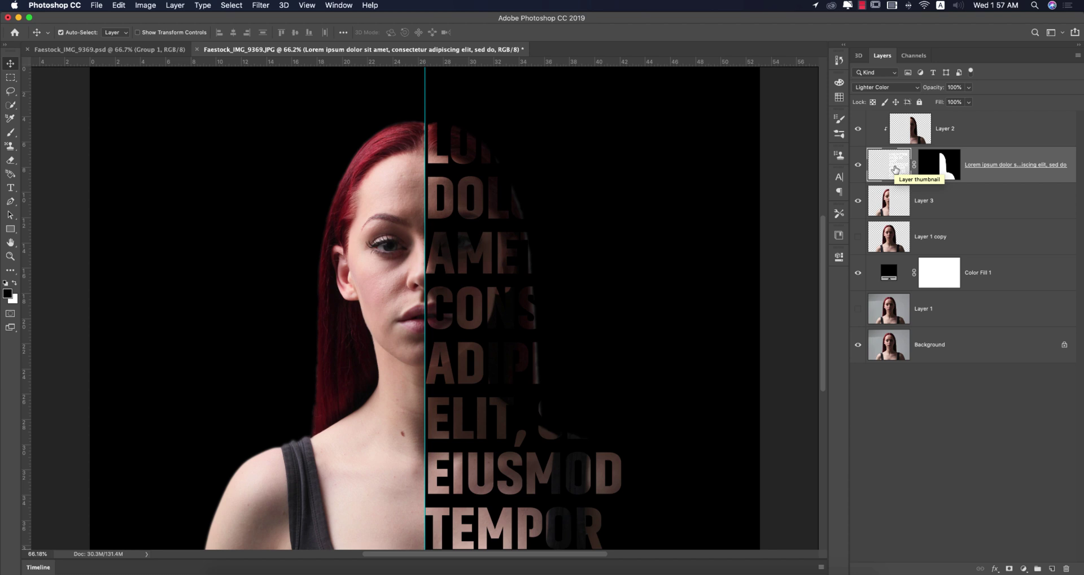
Step: Switch to the Faestock_IMG_9369.psd document showing the text-filled portrait beside the Ps logo
left_click(144, 51)
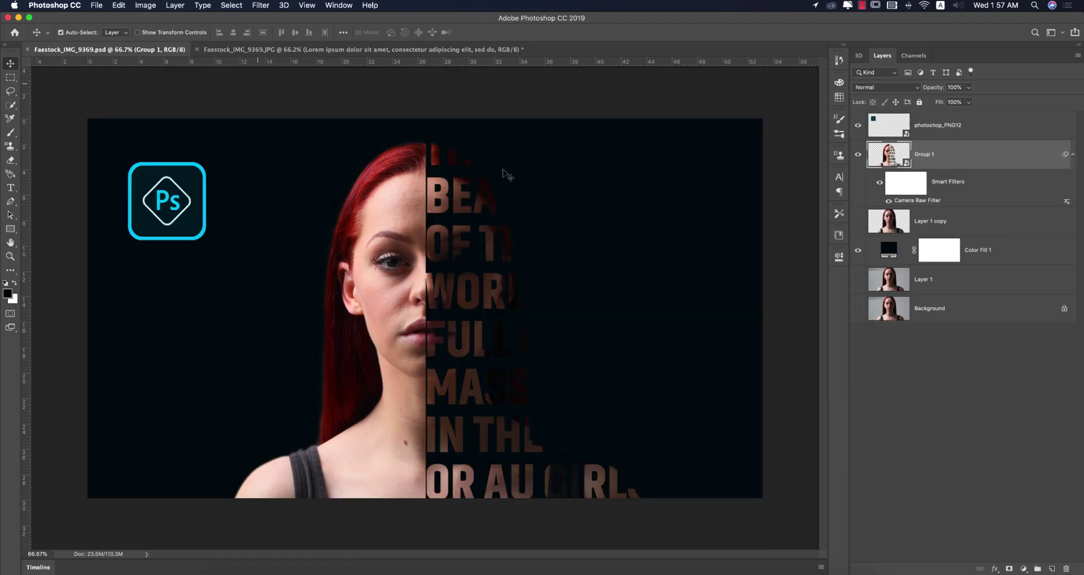